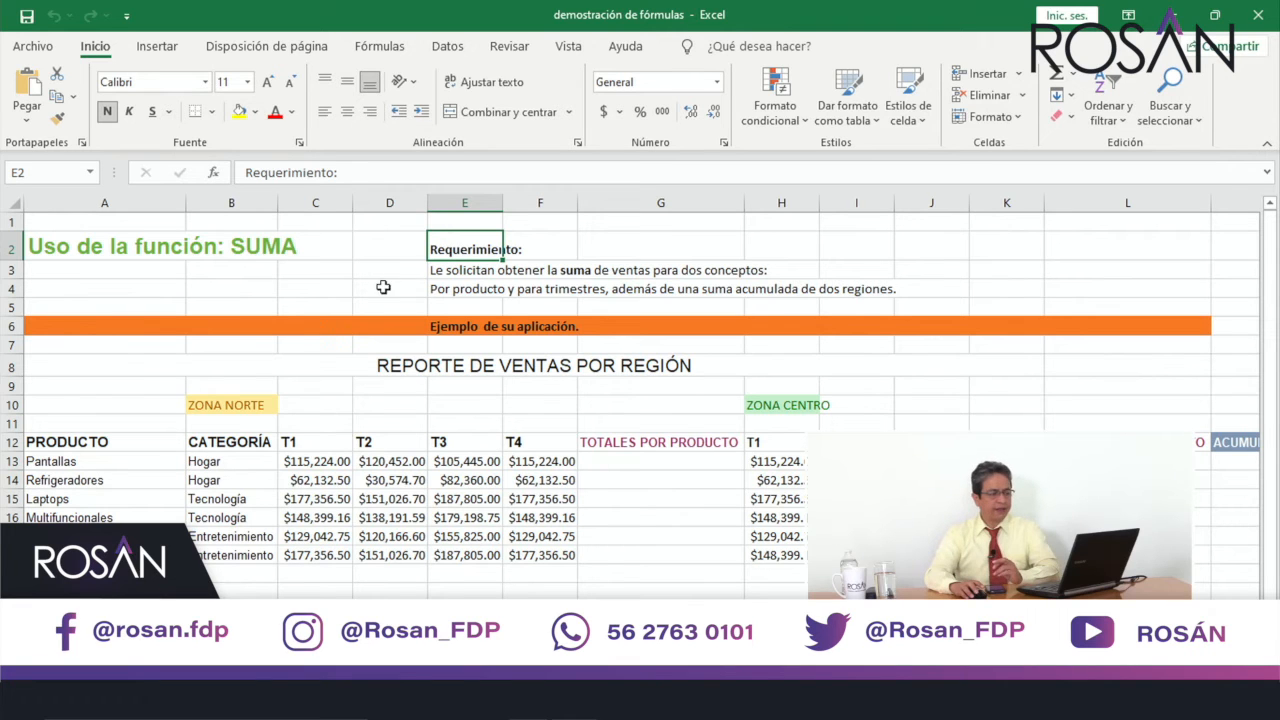
Total the north zone's T1 sales in C19 with AutoSum over the range C13:C18.
left_click(451, 270)
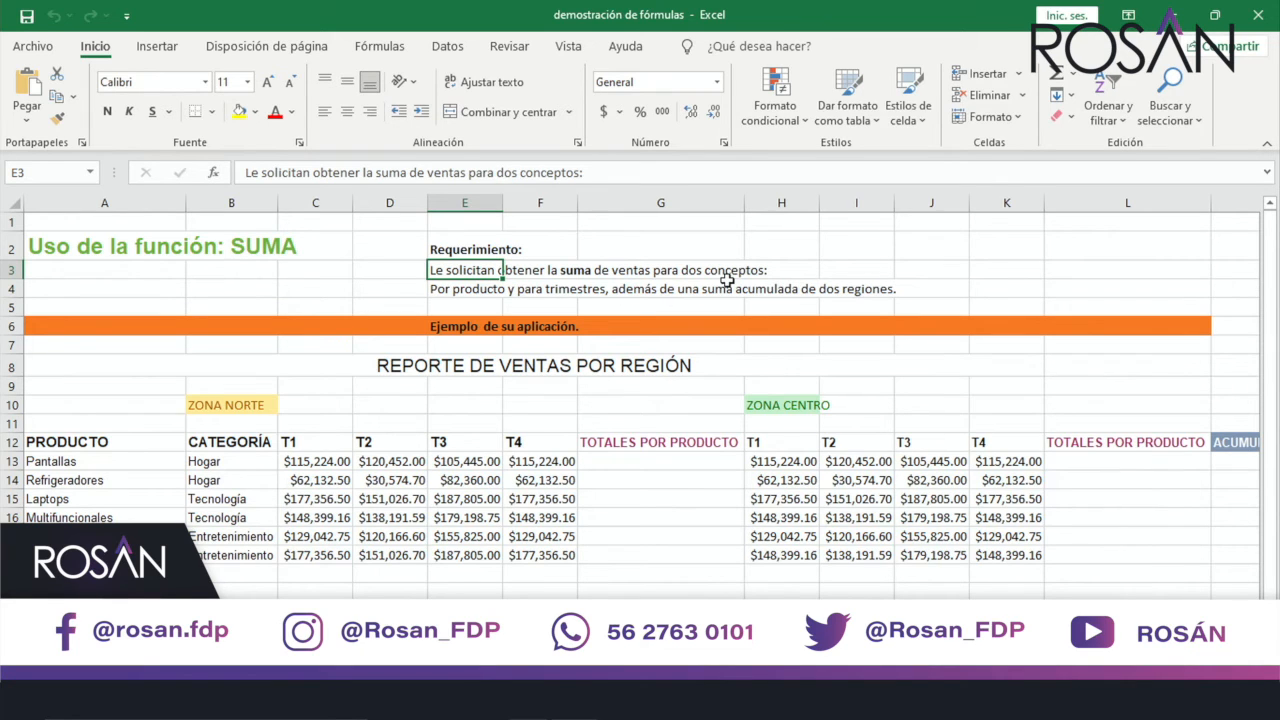
left_click(450, 292)
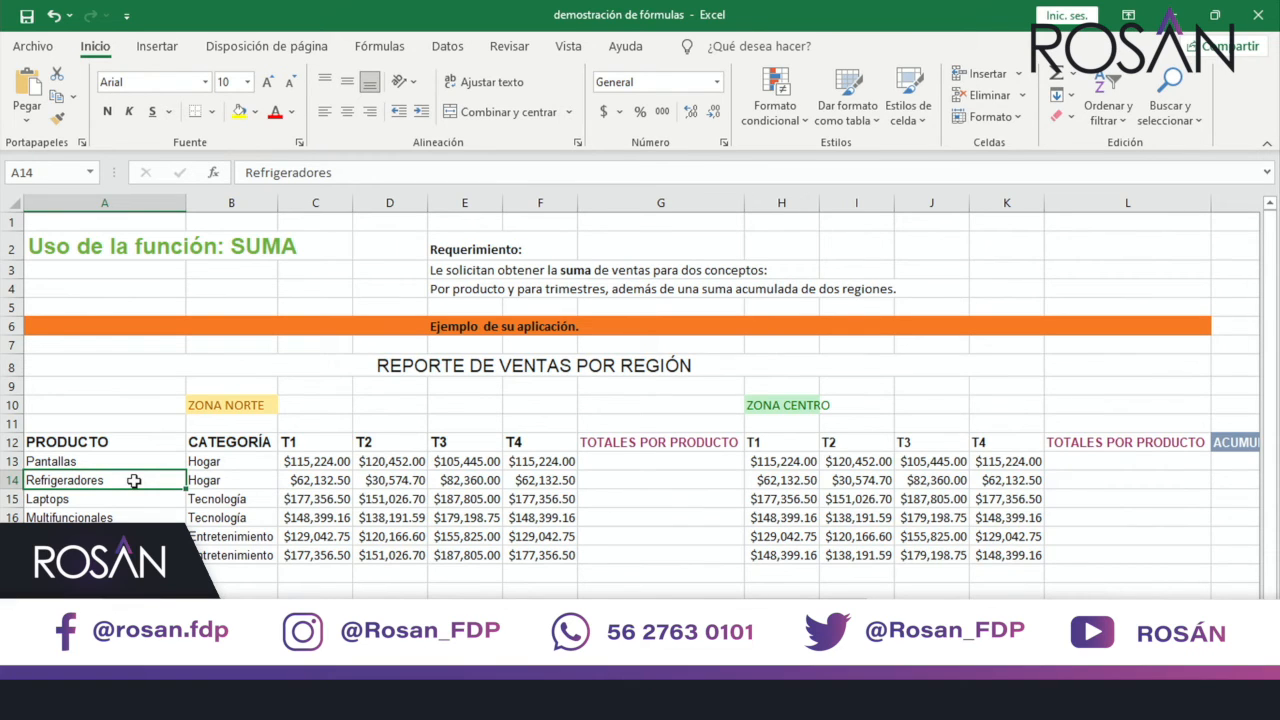
left_click(326, 577)
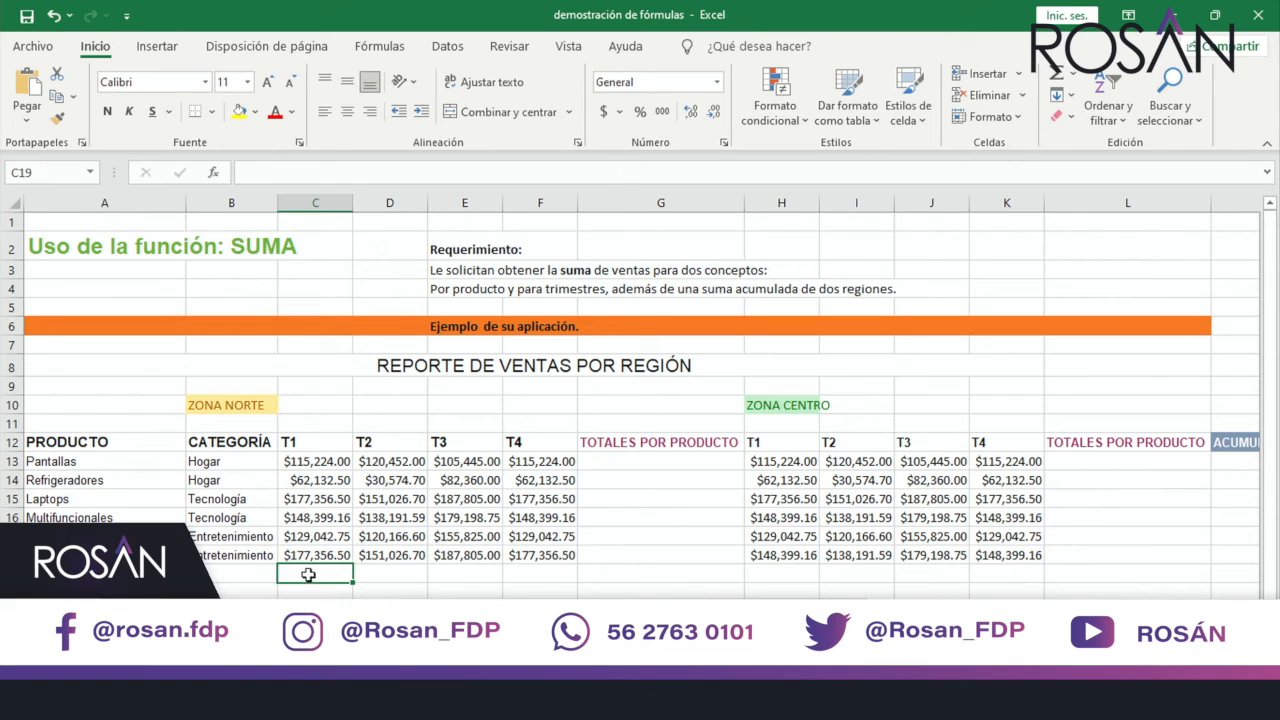
left_click_drag(325, 461, 320, 546)
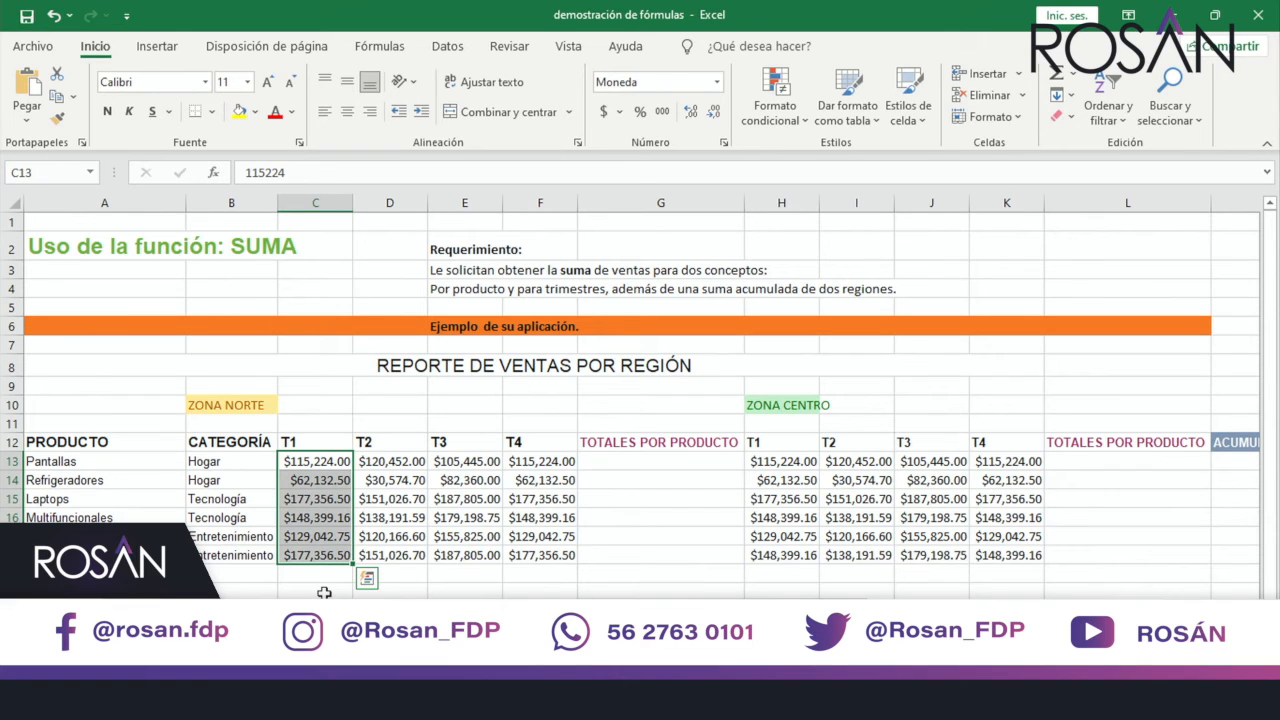
left_click(315, 574)
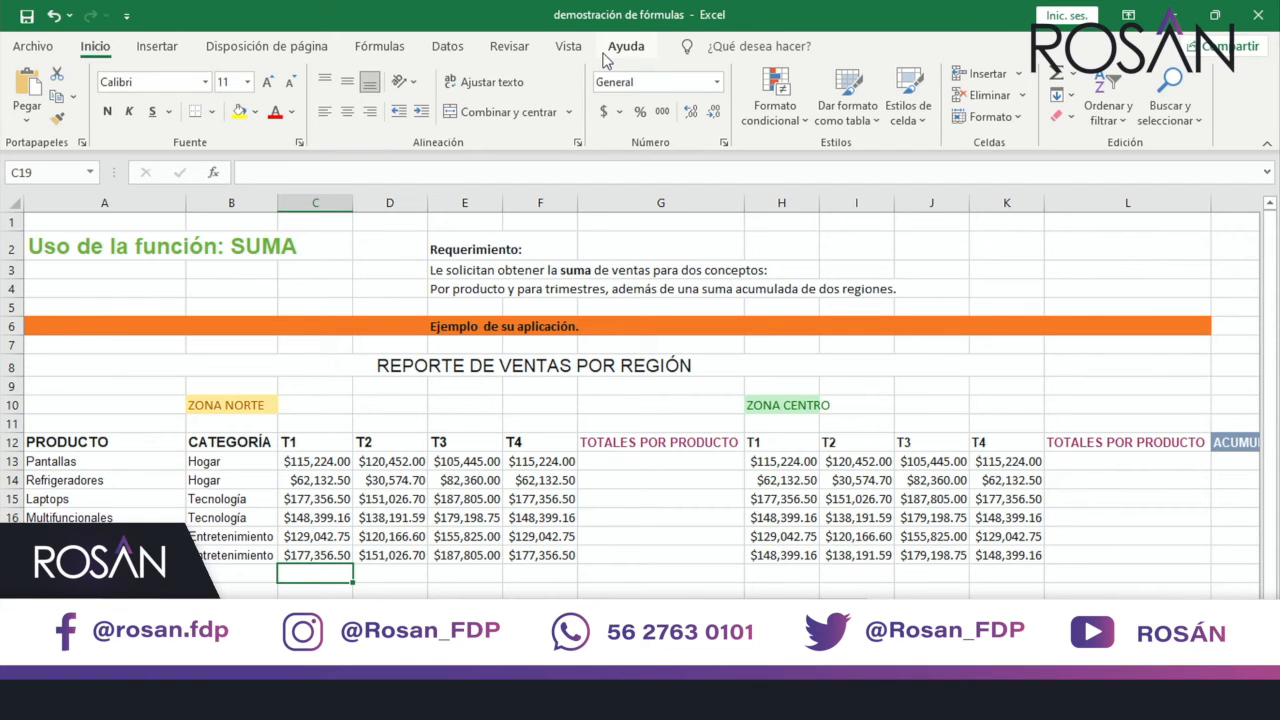
left_click(379, 47)
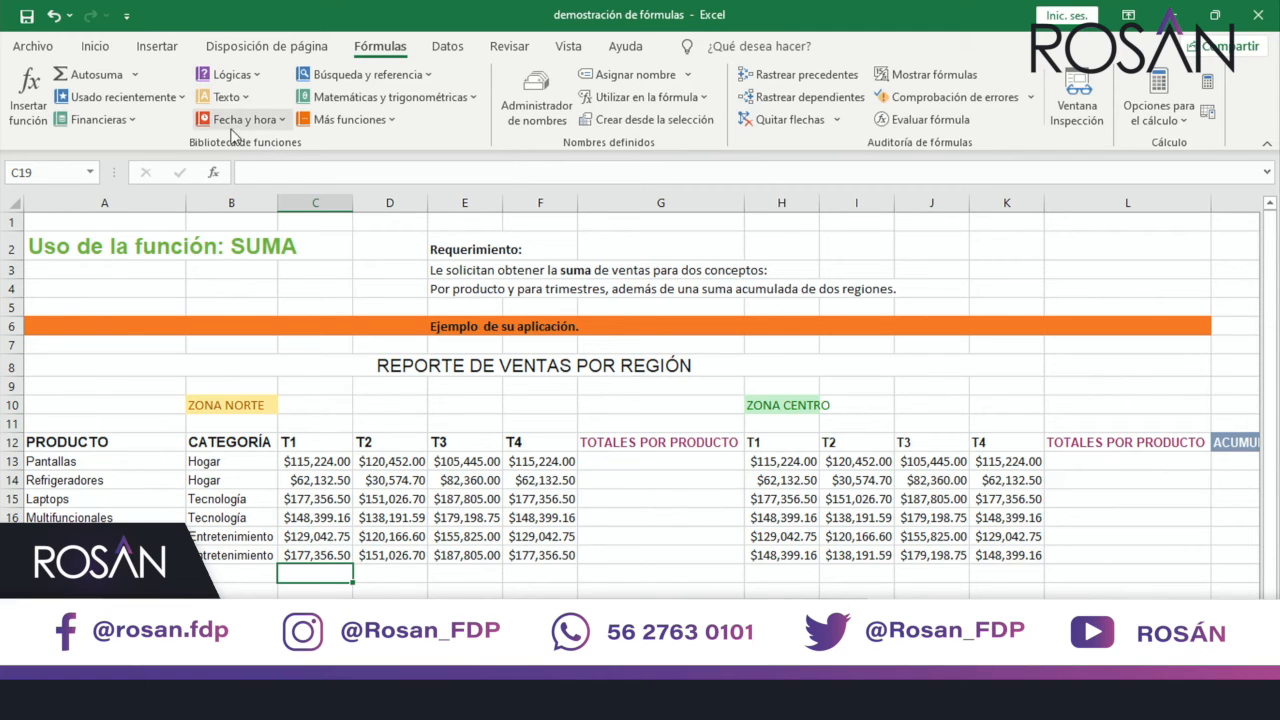
left_click(91, 72)
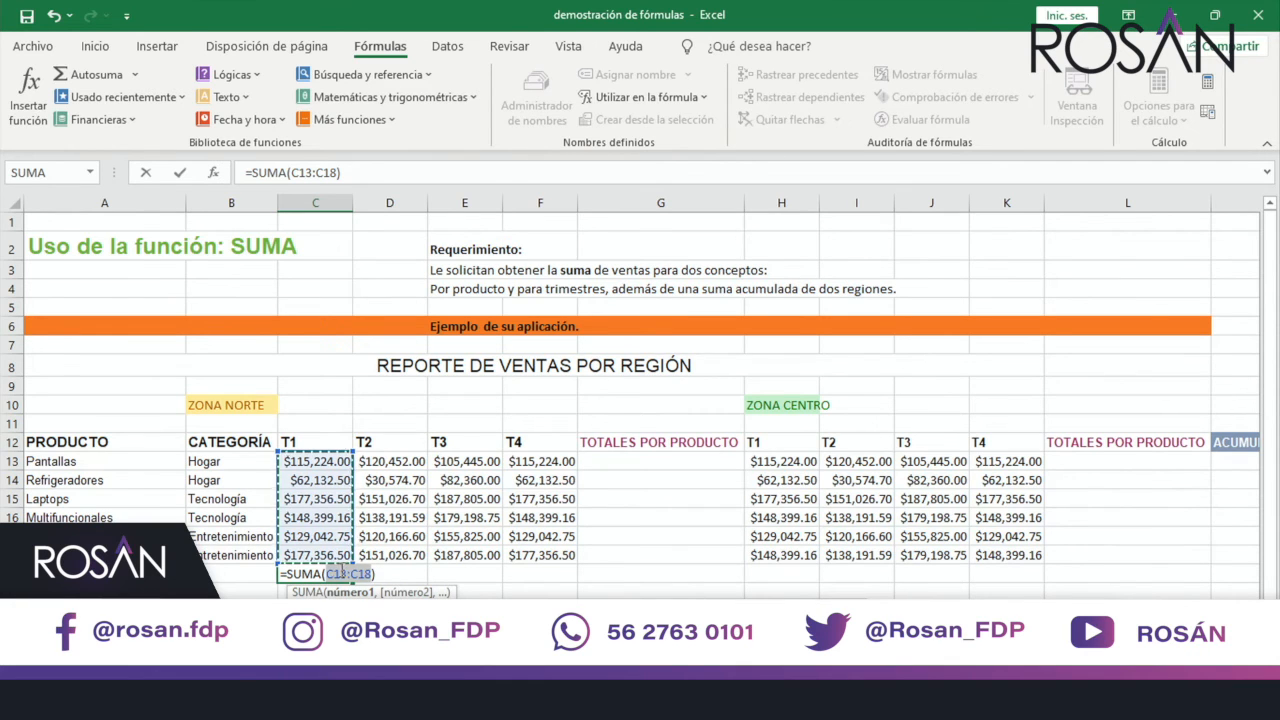
left_click(97, 83)
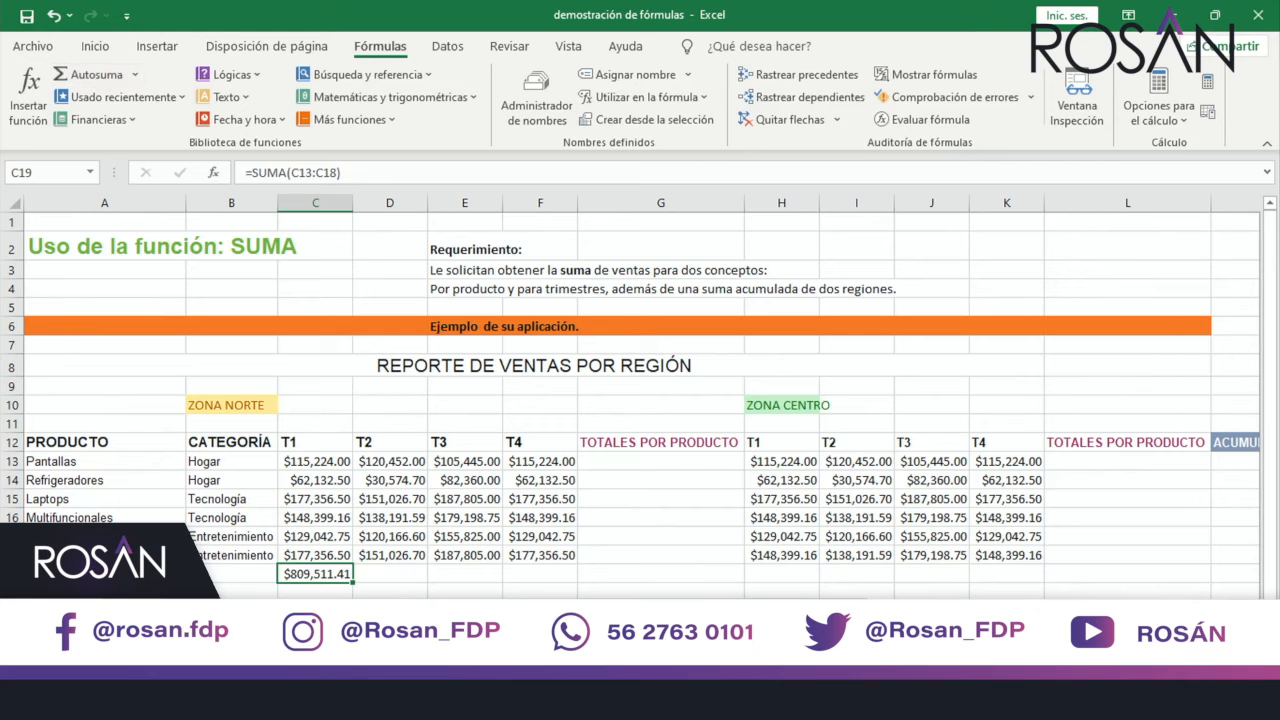
Autofit the width of column C so its amounts display in full.
scroll(640, 397, "up", 3, "ctrl")
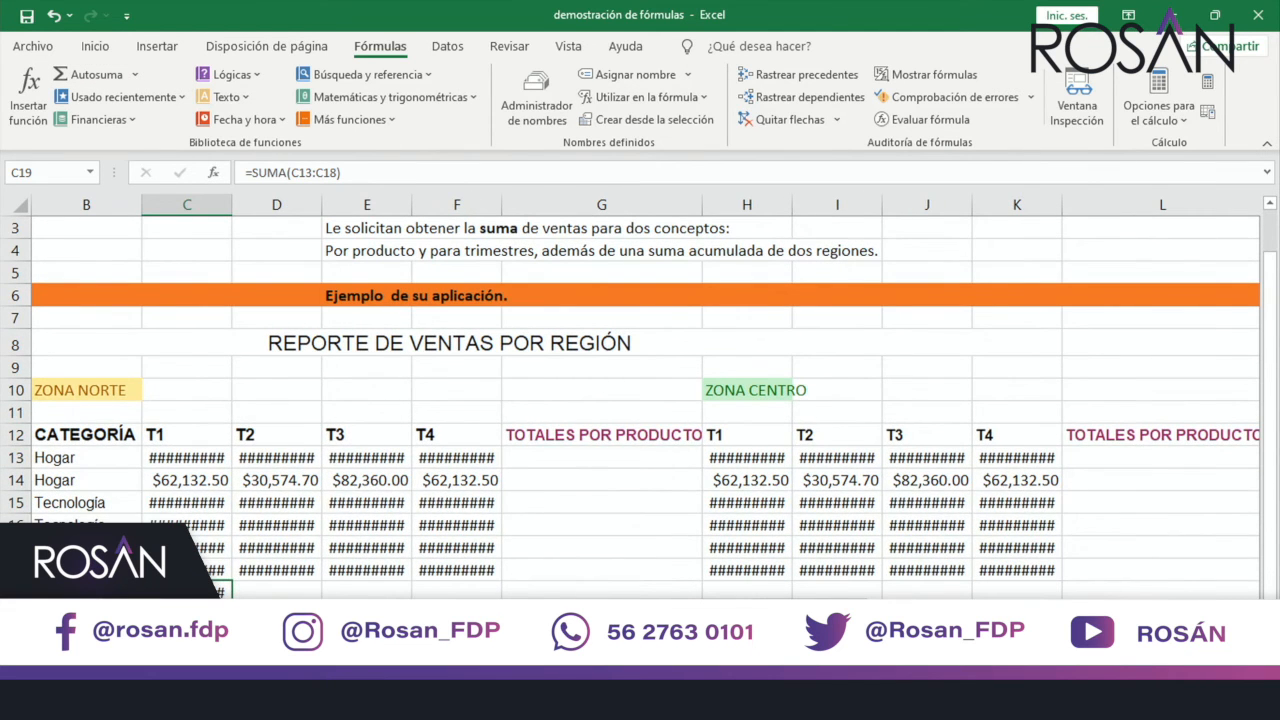
scroll(640, 397, "up", 1, "ctrl")
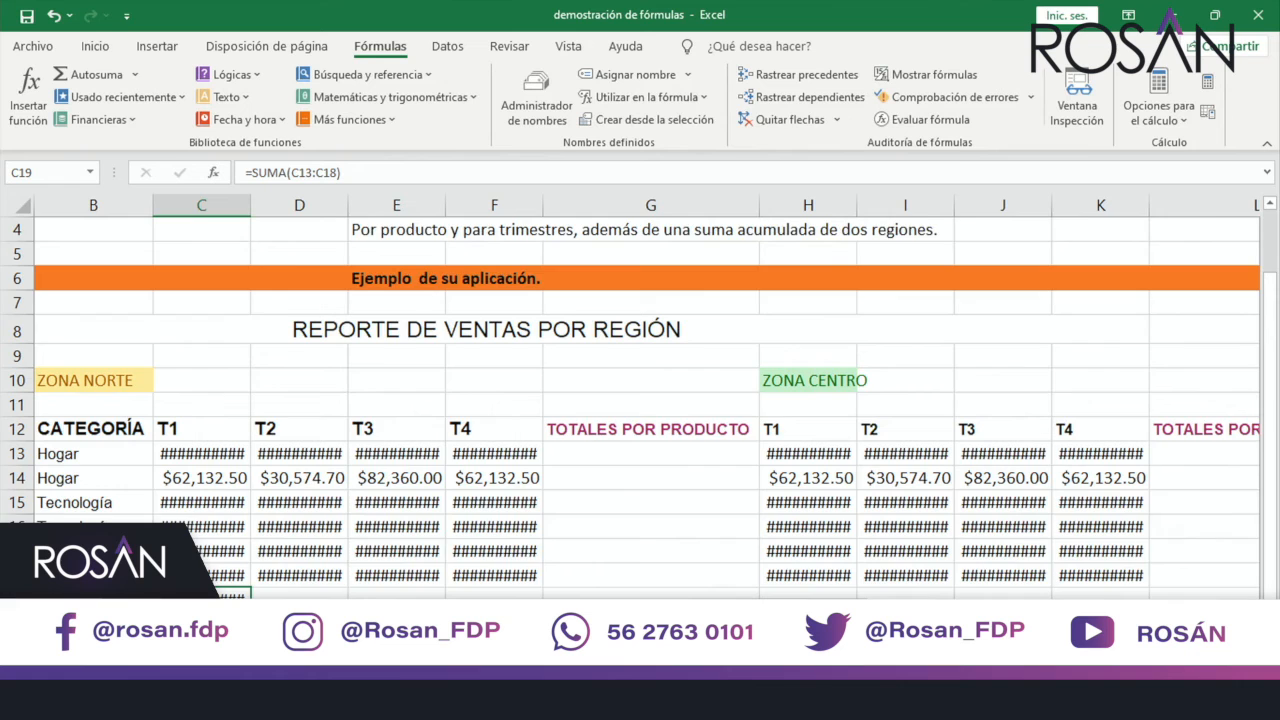
scroll(640, 408, "down", 2)
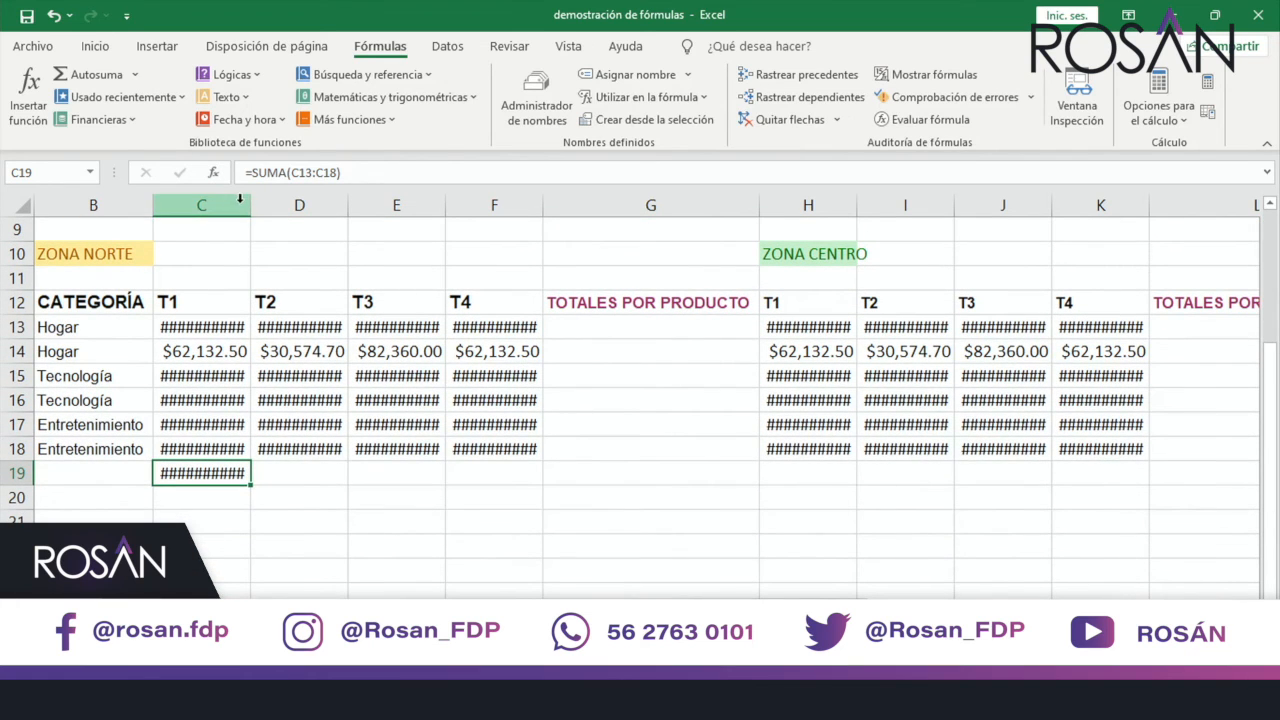
double_click(251, 204)
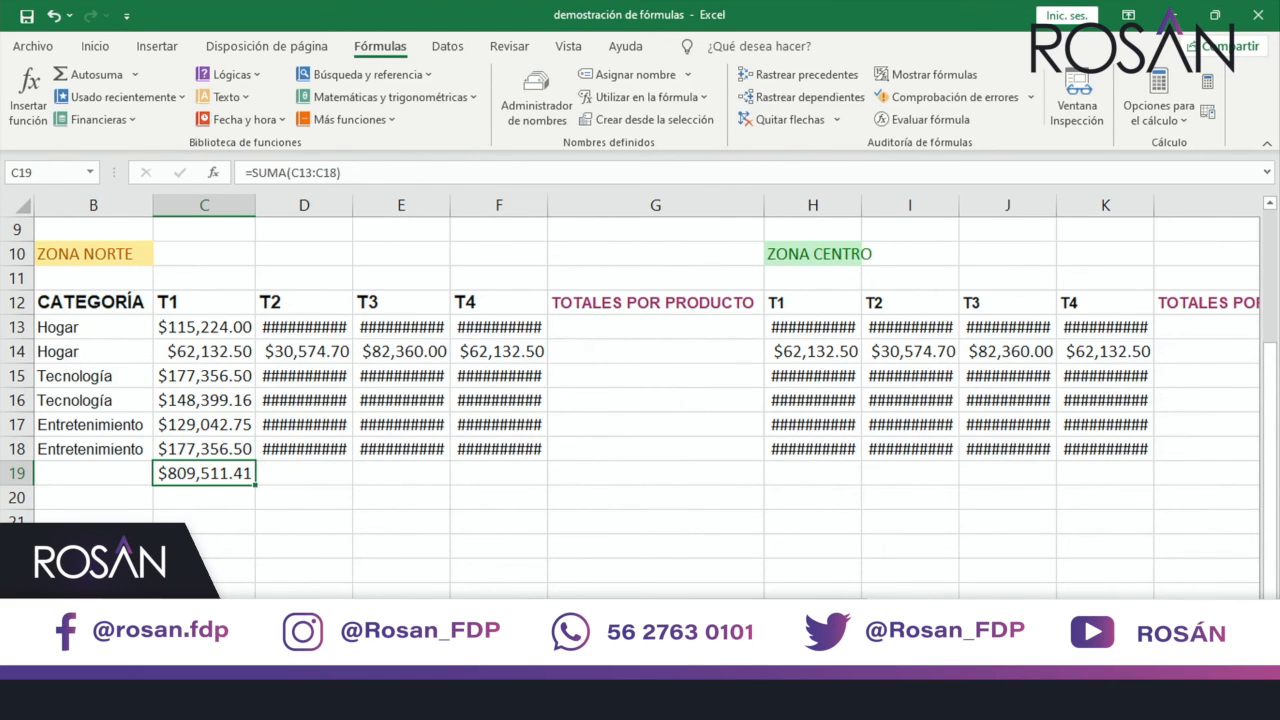
scroll(640, 400, "down", 2)
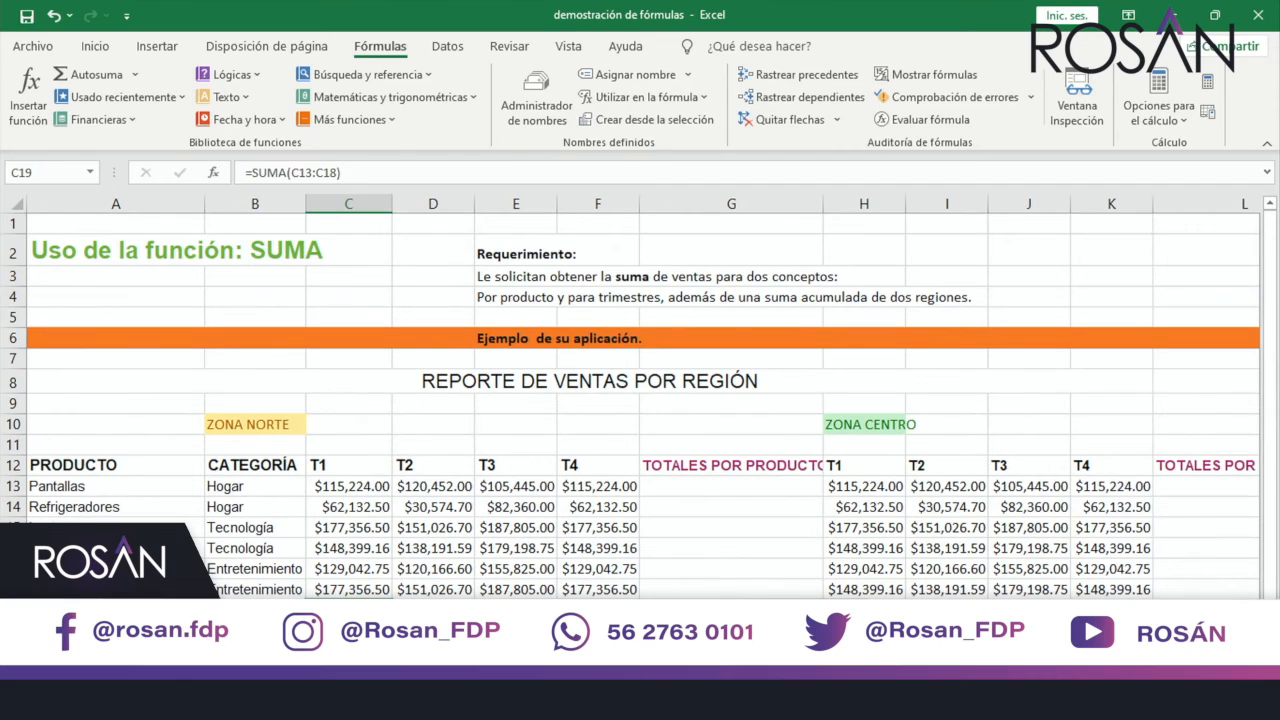
Fill the SUMA formula from C19 across to F19 for the remaining quarters of the north zone.
scroll(640, 400, "down", 2)
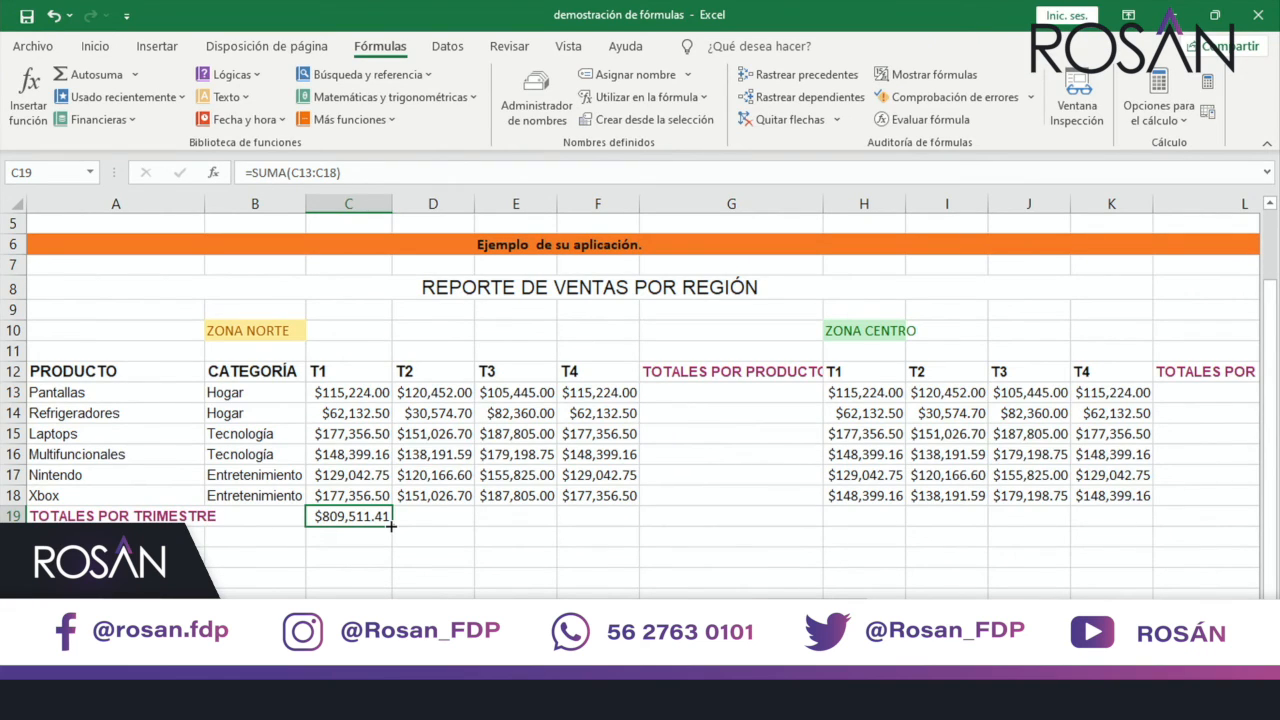
left_click_drag(391, 527, 614, 517)
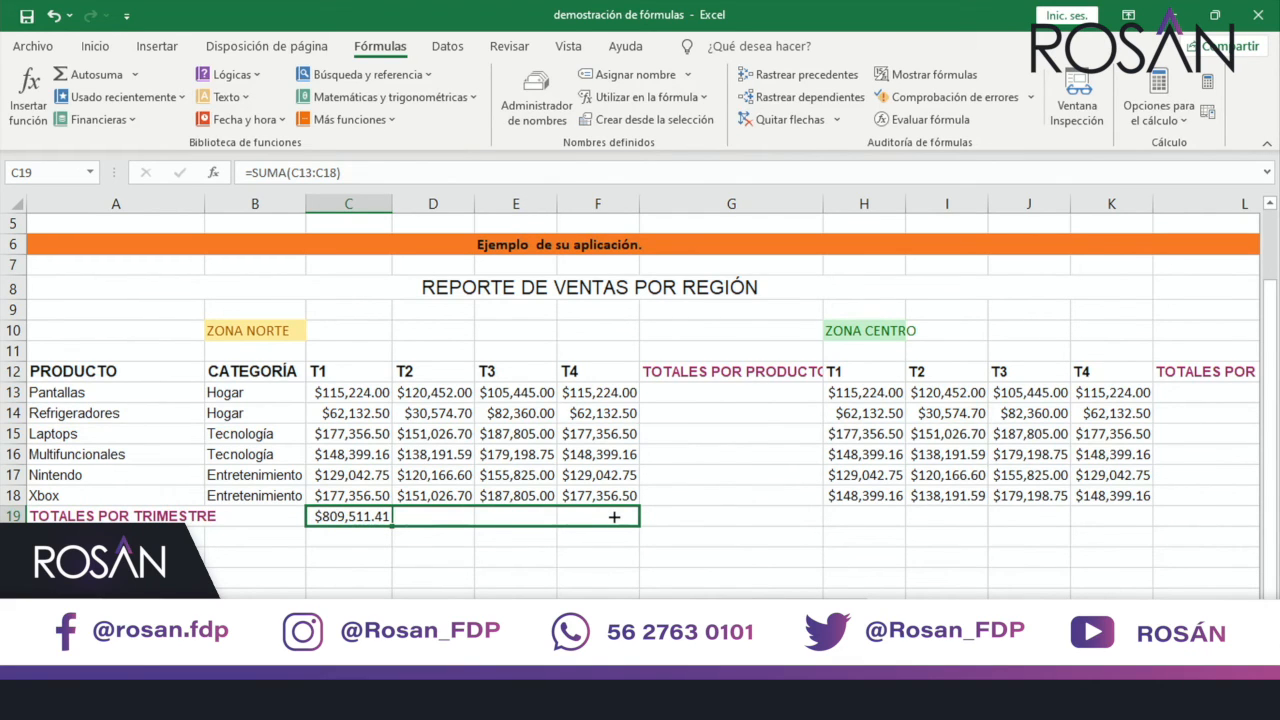
left_click_drag(614, 517, 614, 517)
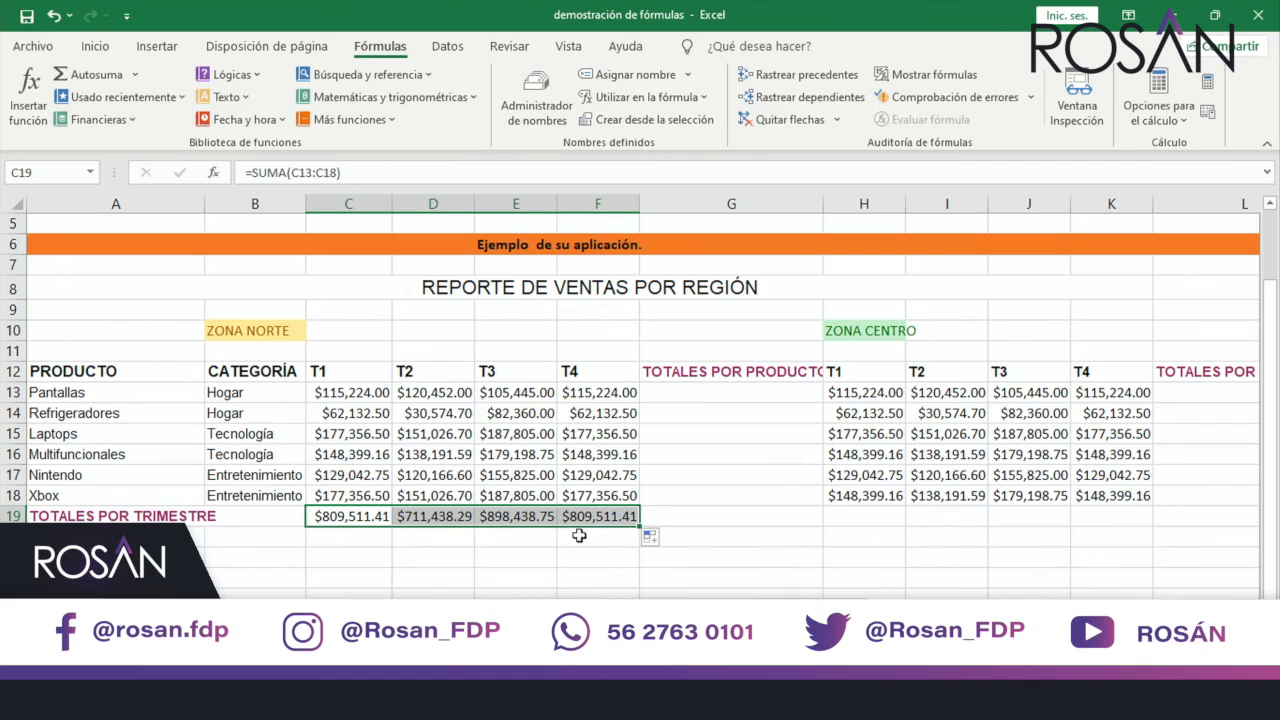
left_click(438, 555)
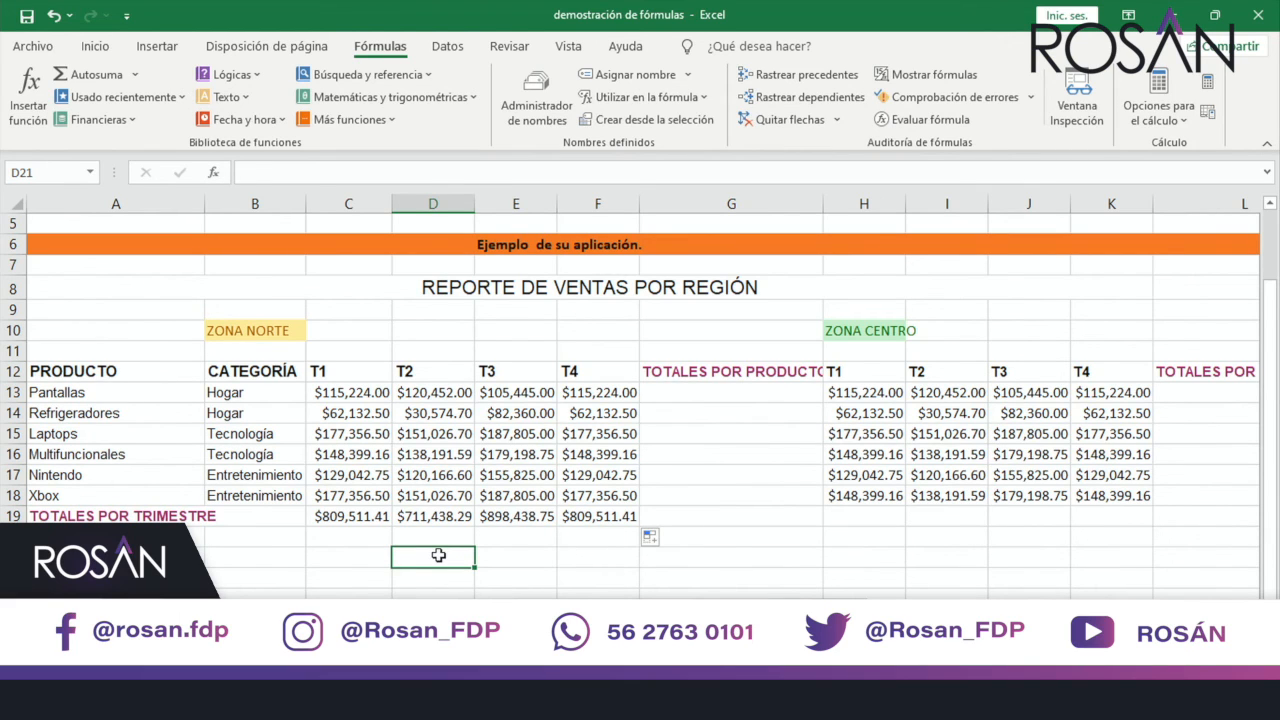
Inspect the formulas in C19 and D19 to check which ranges they sum.
double_click(362, 516)
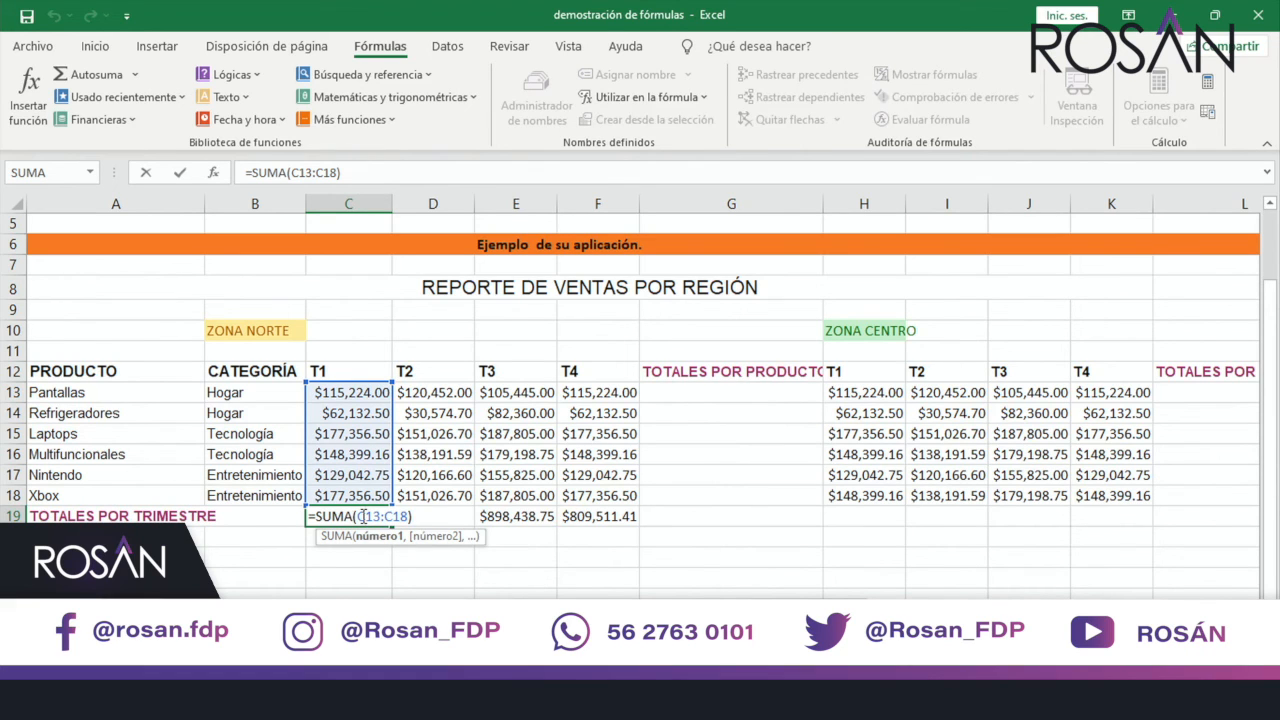
key("ctrl+Return")
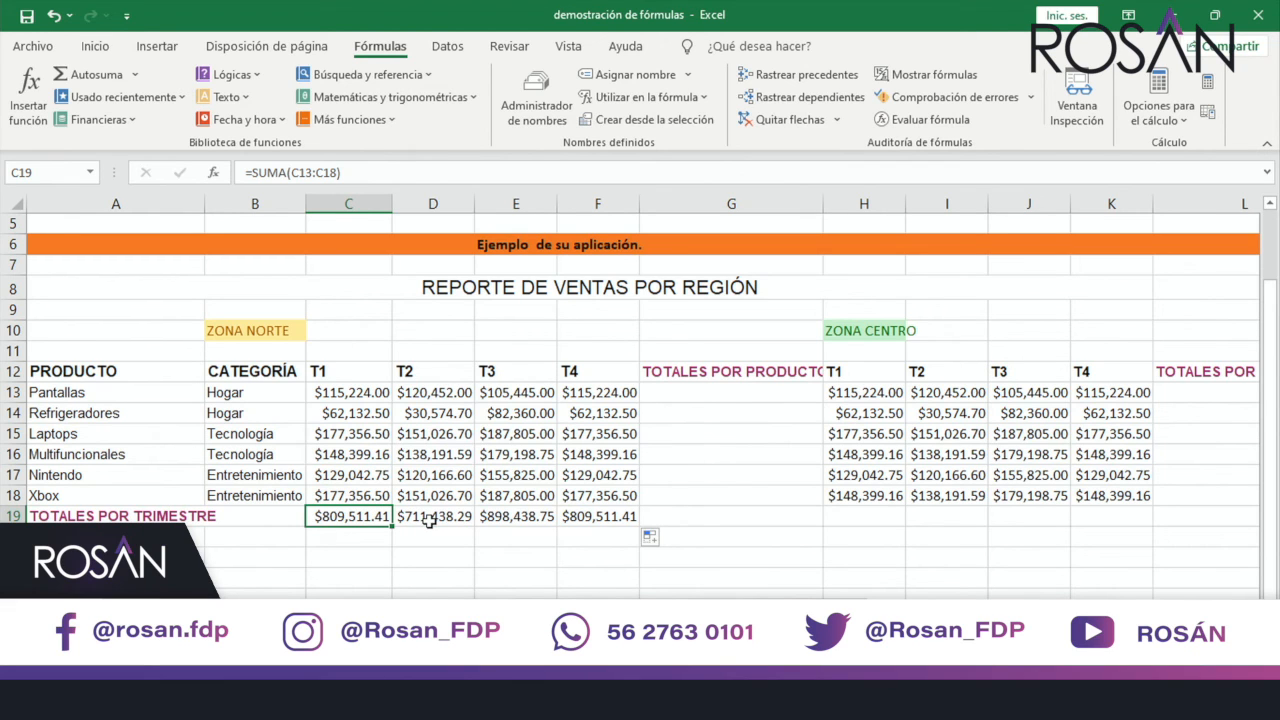
double_click(430, 519)
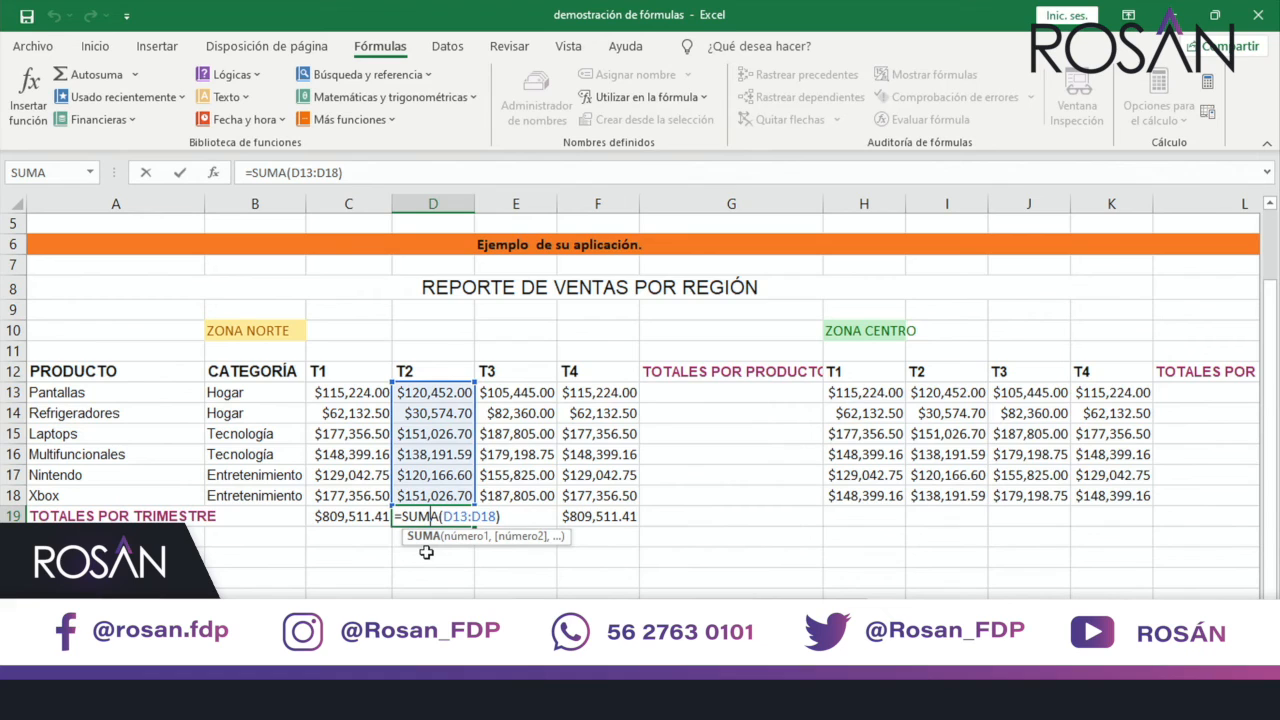
key("ctrl+Return")
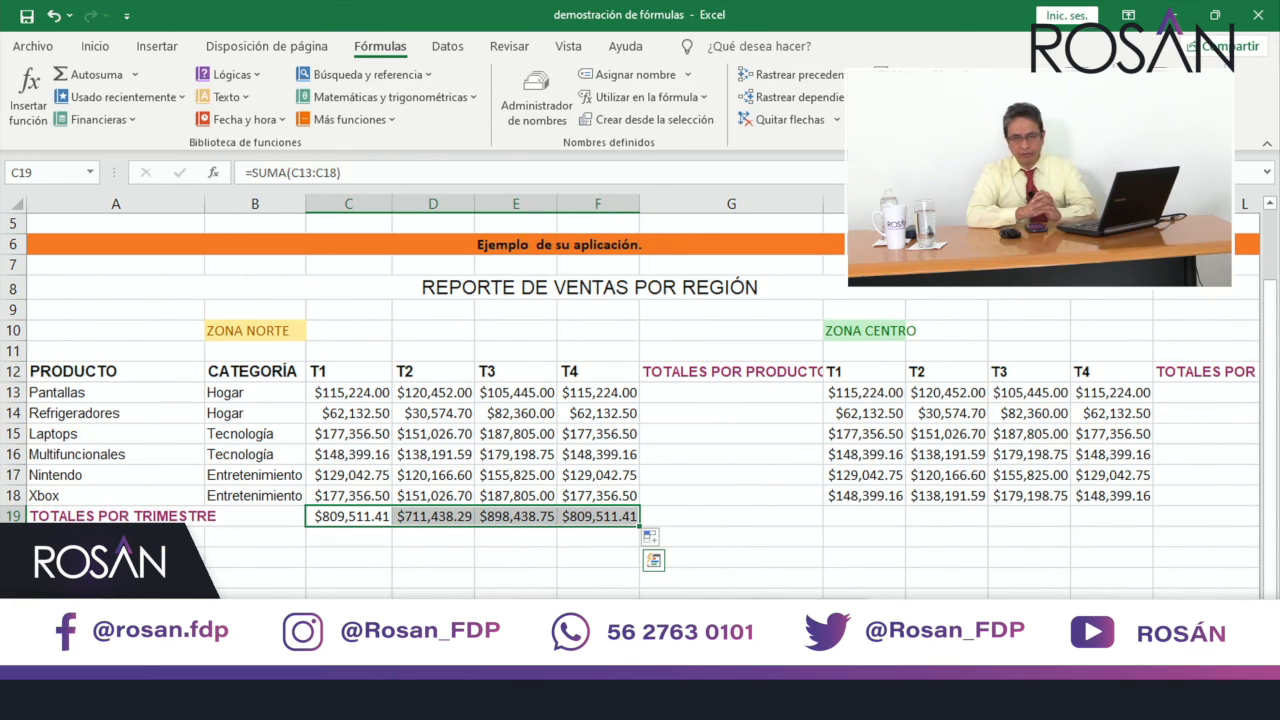
Clear the quarterly totals in C19:F19.
key("Delete")
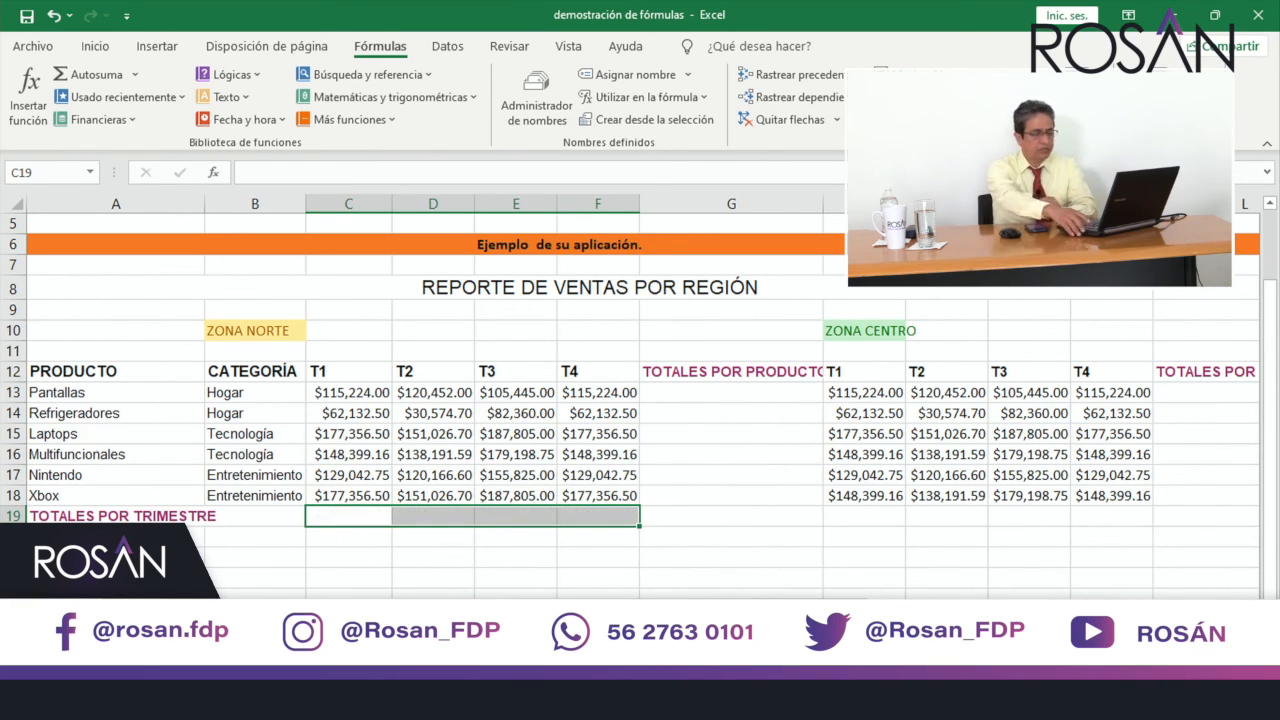
left_click(470, 551)
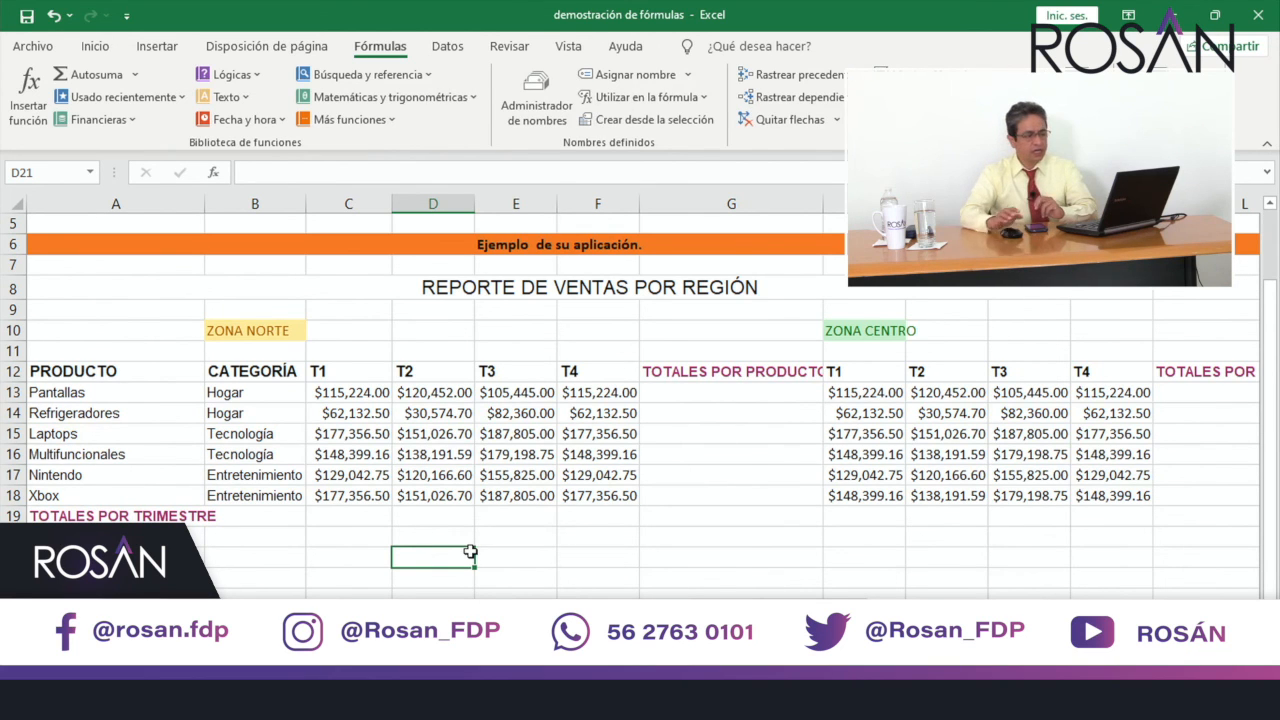
Select C13:G19 and apply AutoSum to calculate all product and quarter totals for the north zone at once.
scroll(691, 503, "up", 2)
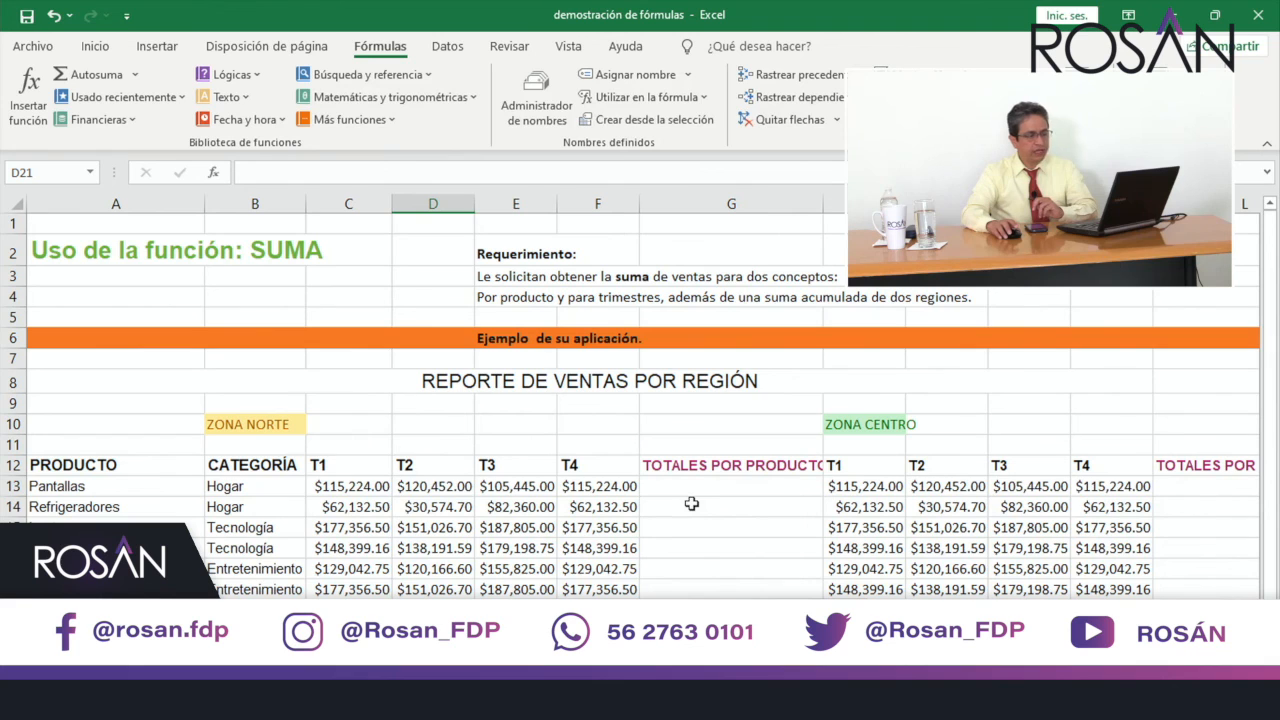
left_click(487, 277)
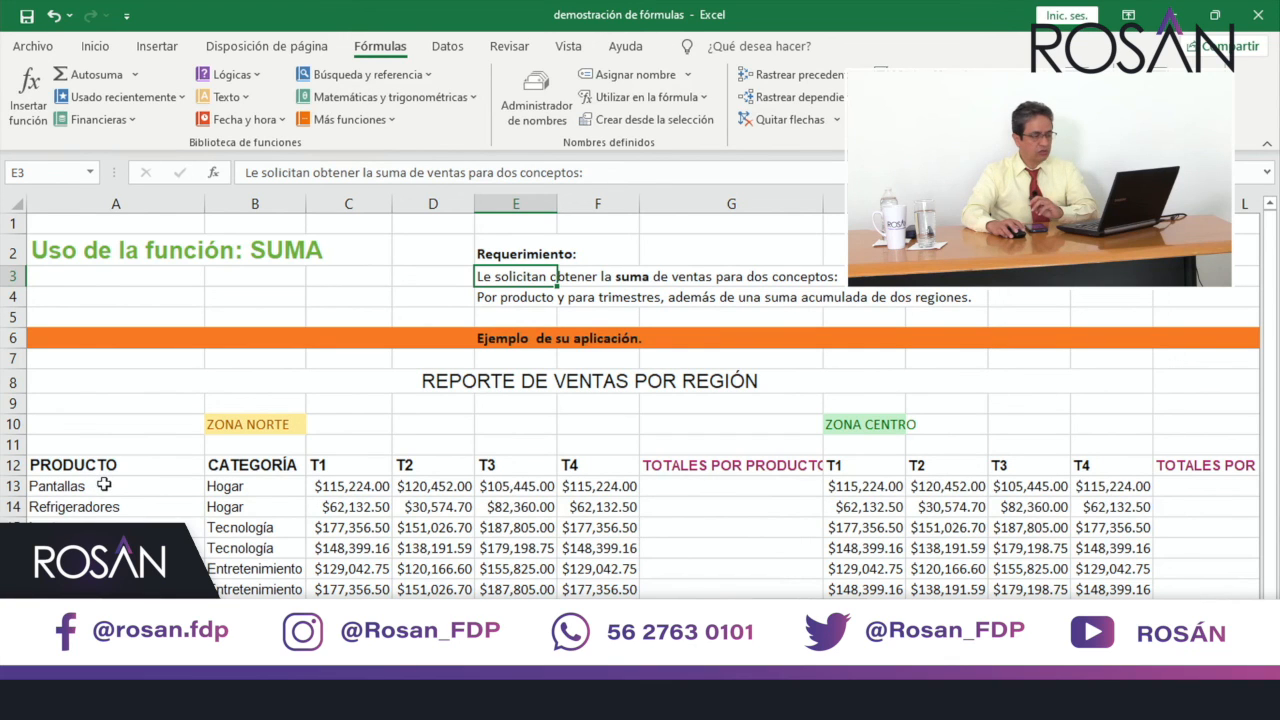
left_click_drag(122, 490, 190, 590)
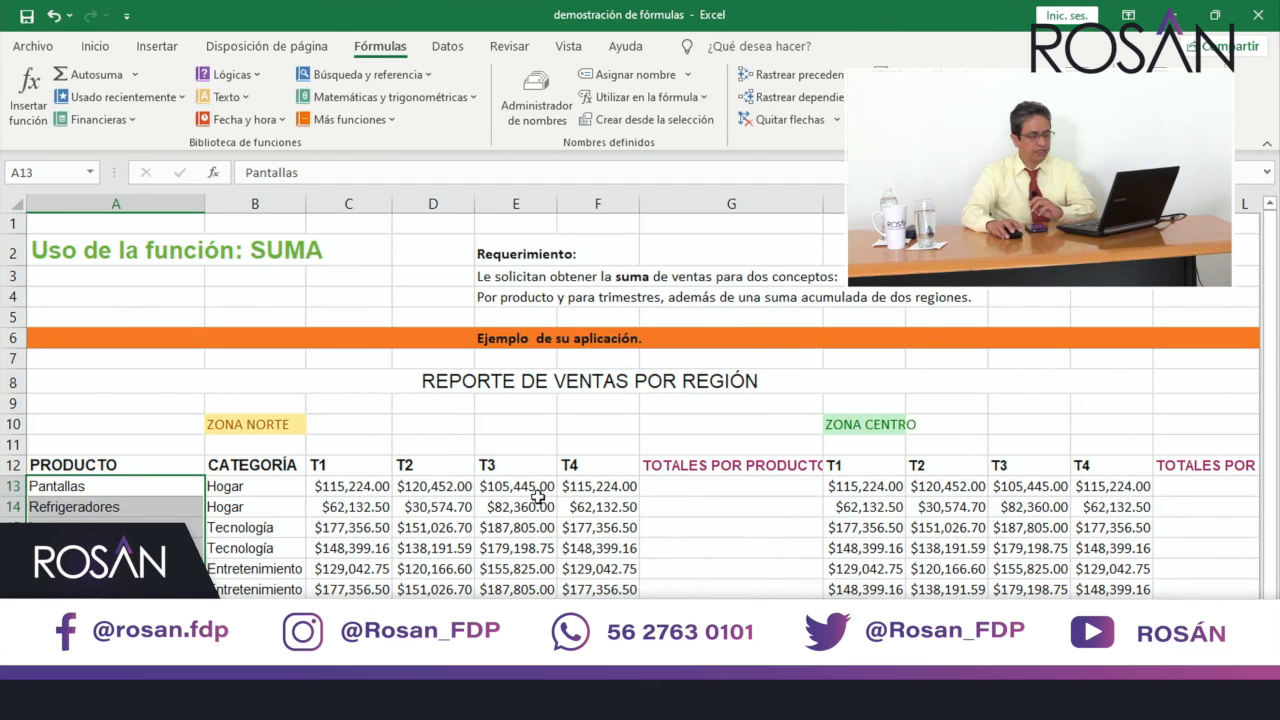
left_click_drag(725, 486, 729, 590)
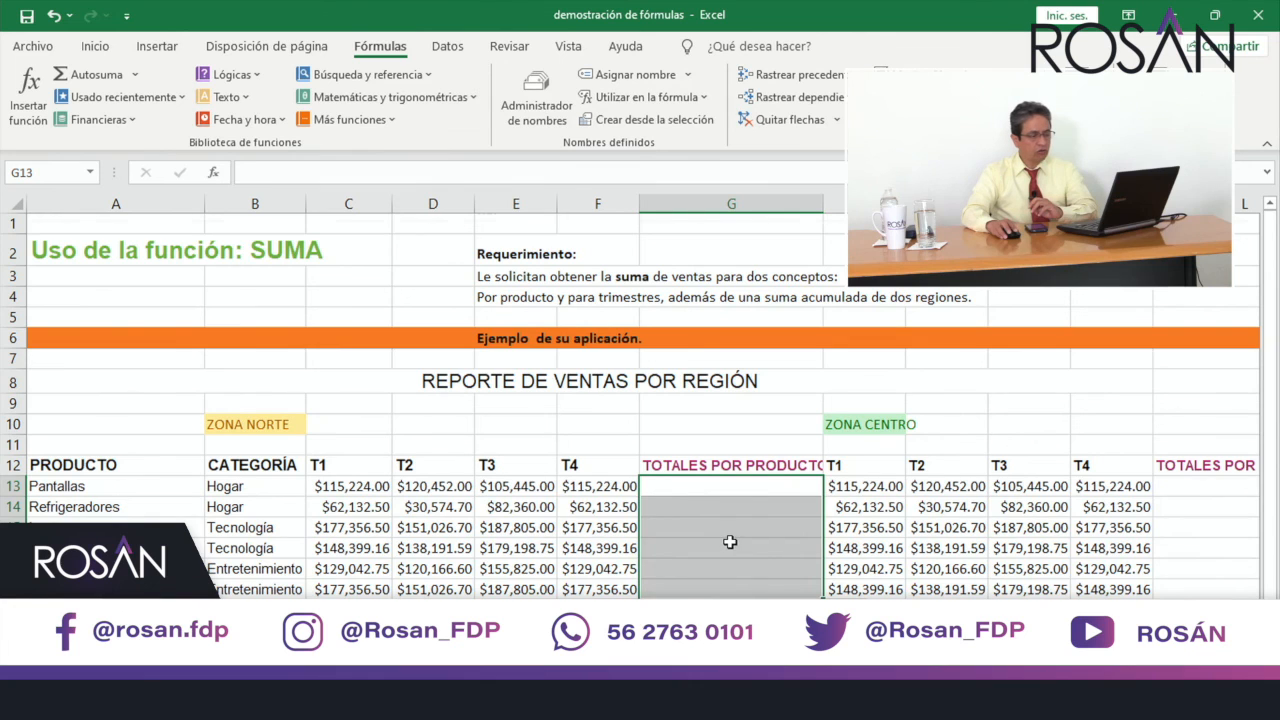
scroll(730, 542, "down", 1)
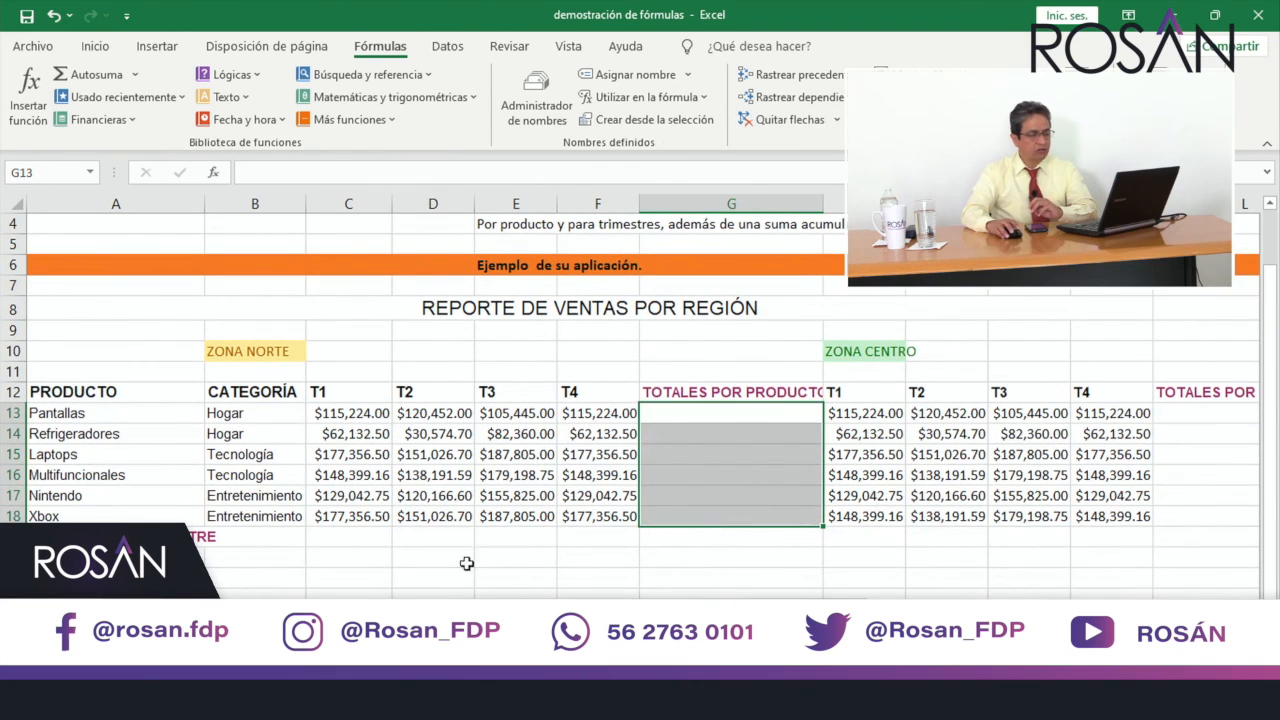
left_click_drag(351, 538, 580, 538)
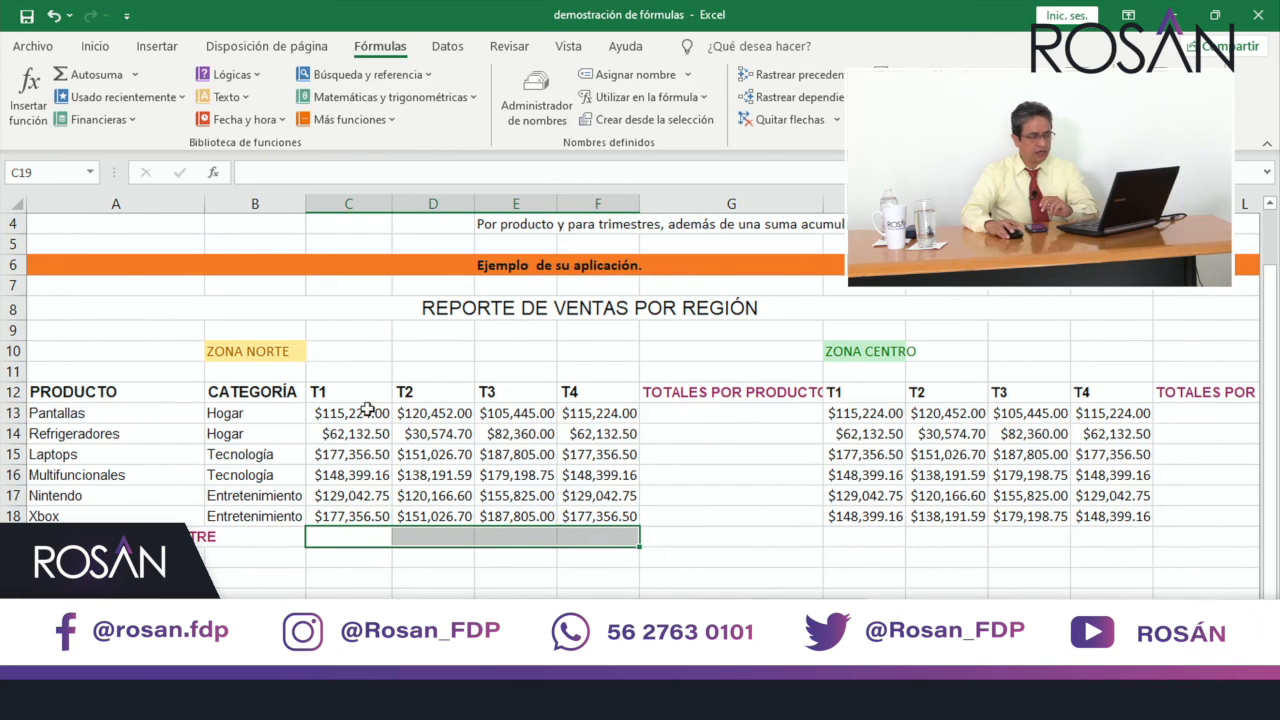
left_click_drag(368, 411, 683, 537)
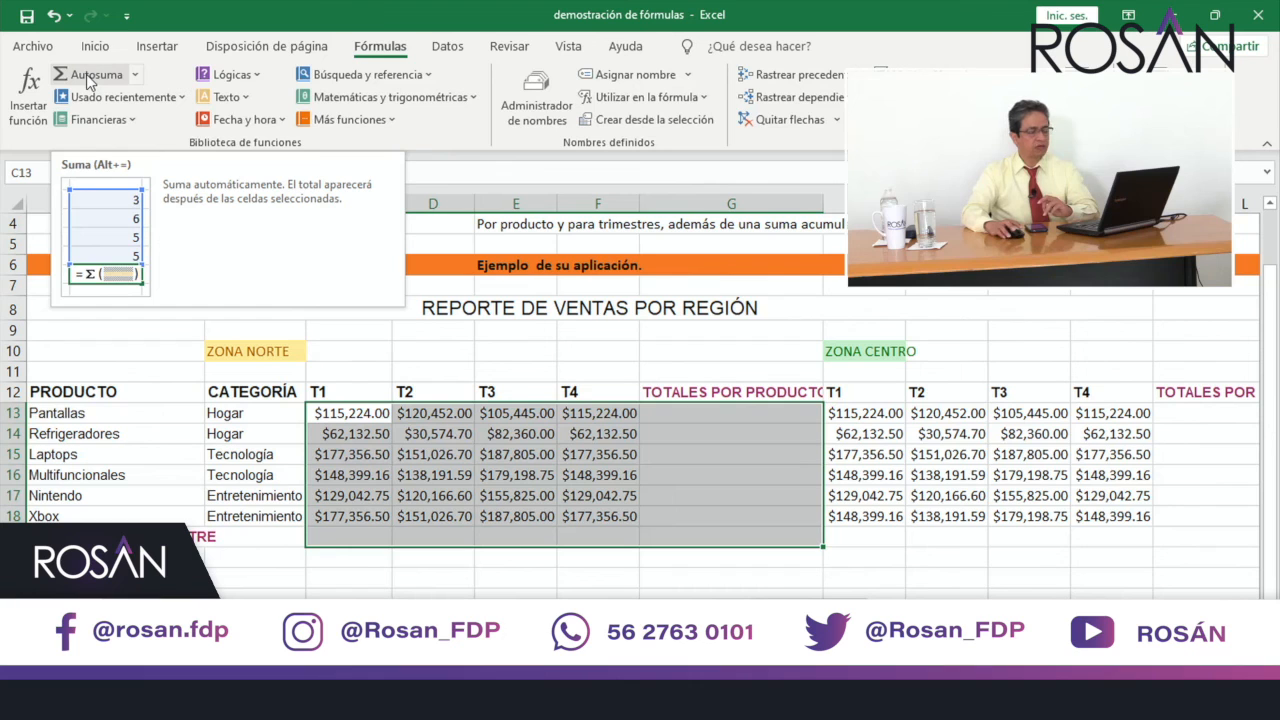
left_click(90, 75)
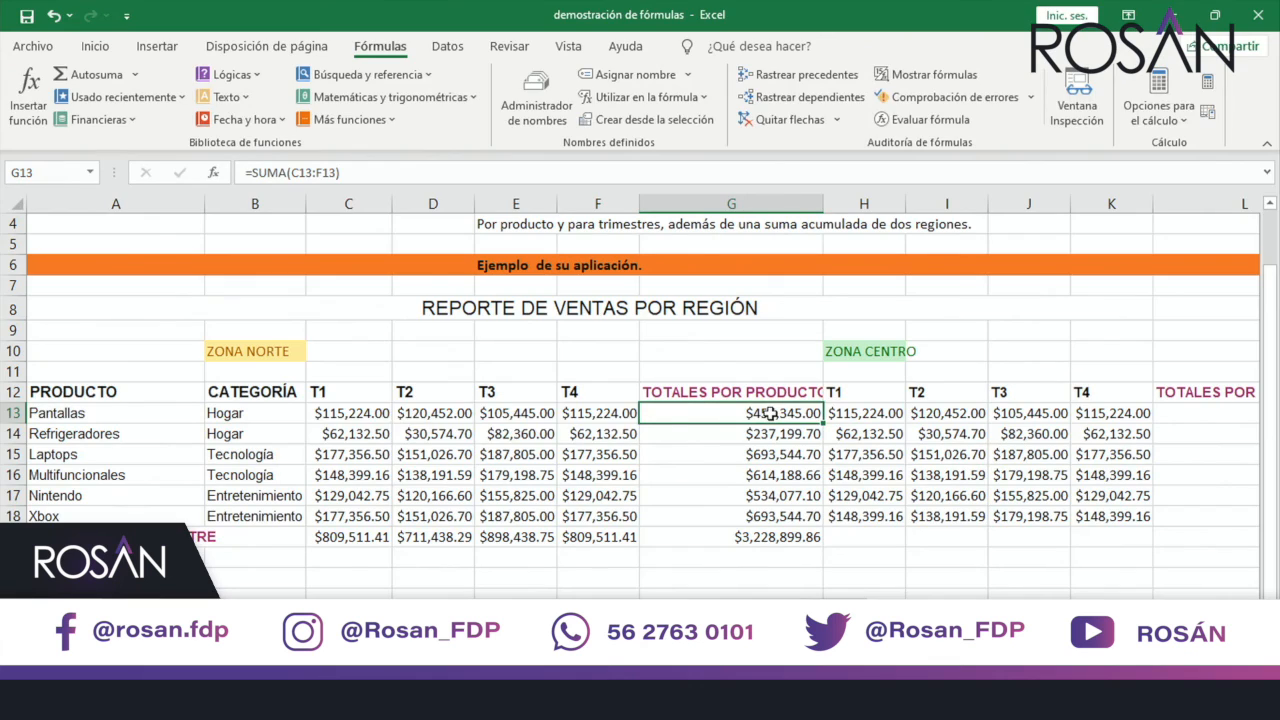
Inspect the formulas of the Pantallas product total in G13 and the T1 quarter total in C19.
double_click(770, 413)
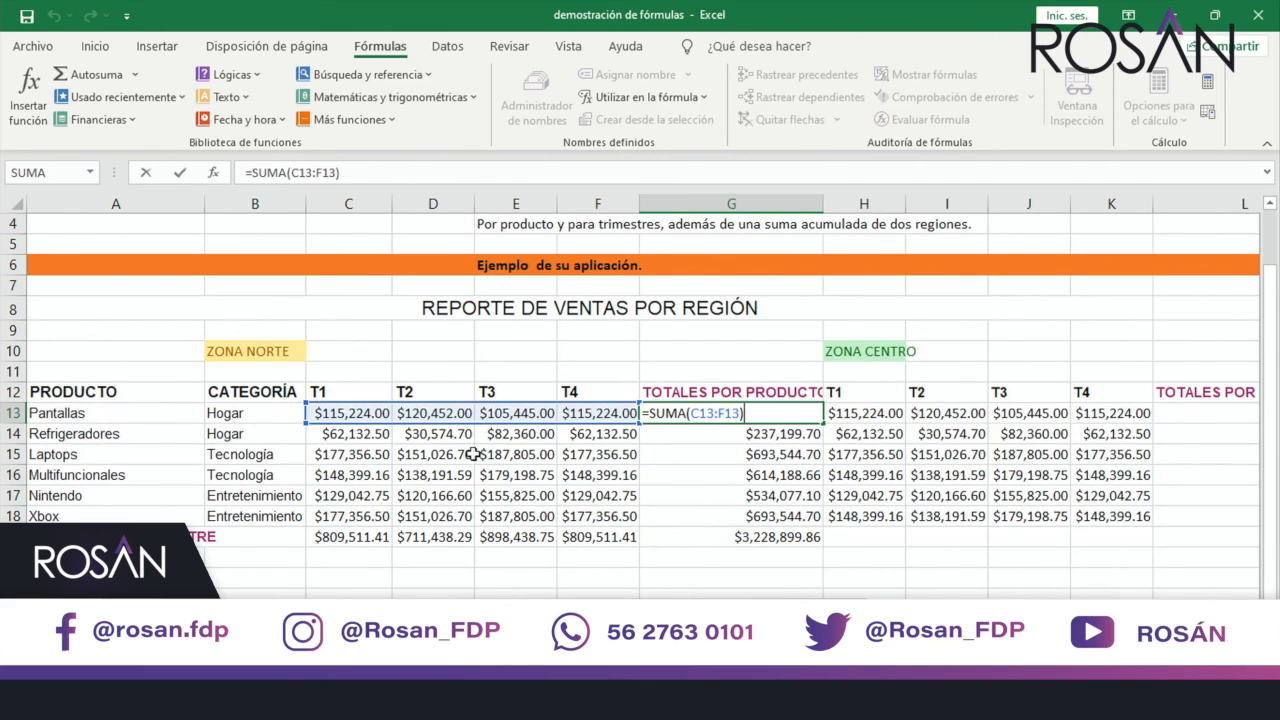
left_click(357, 535)
double_click(357, 535)
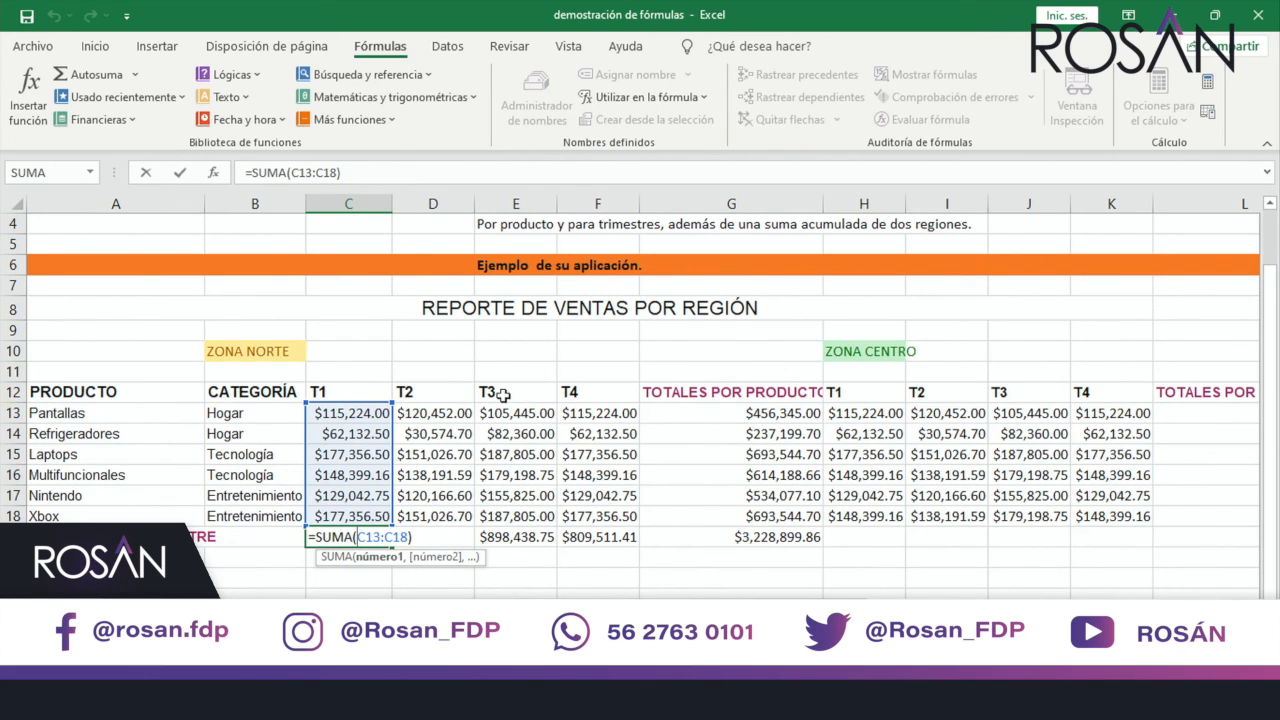
left_click(375, 351)
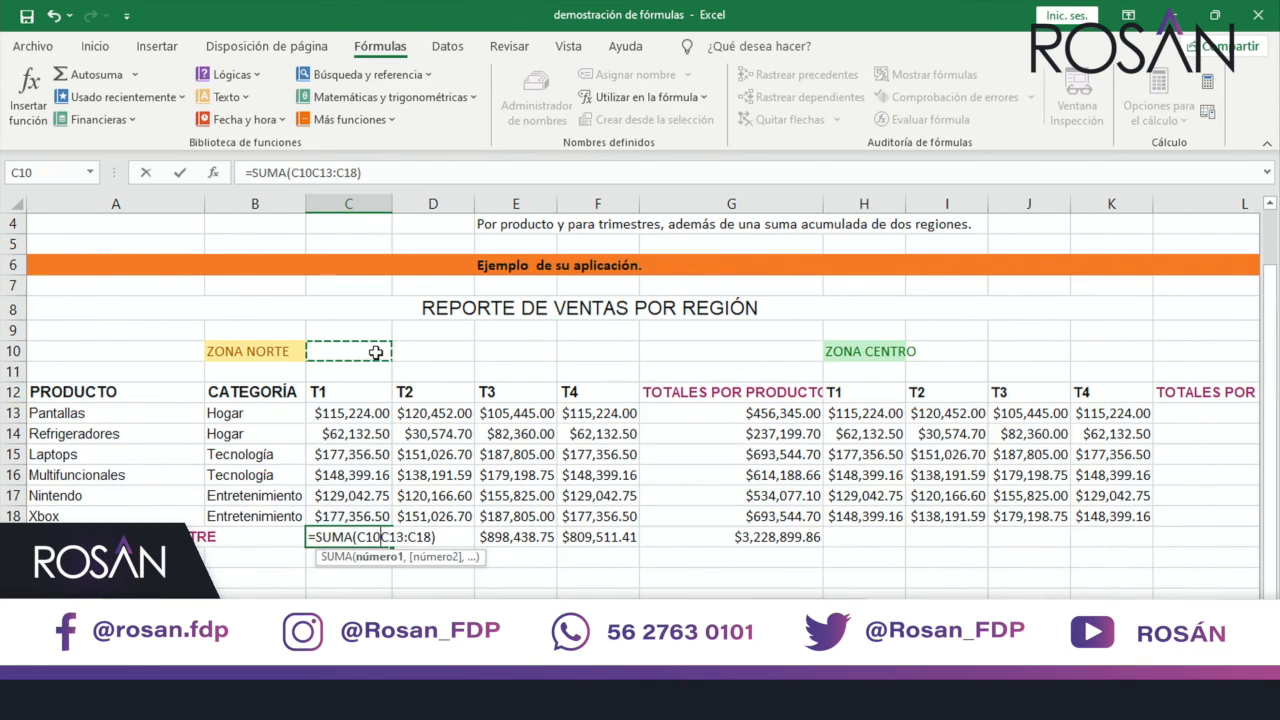
key("Escape")
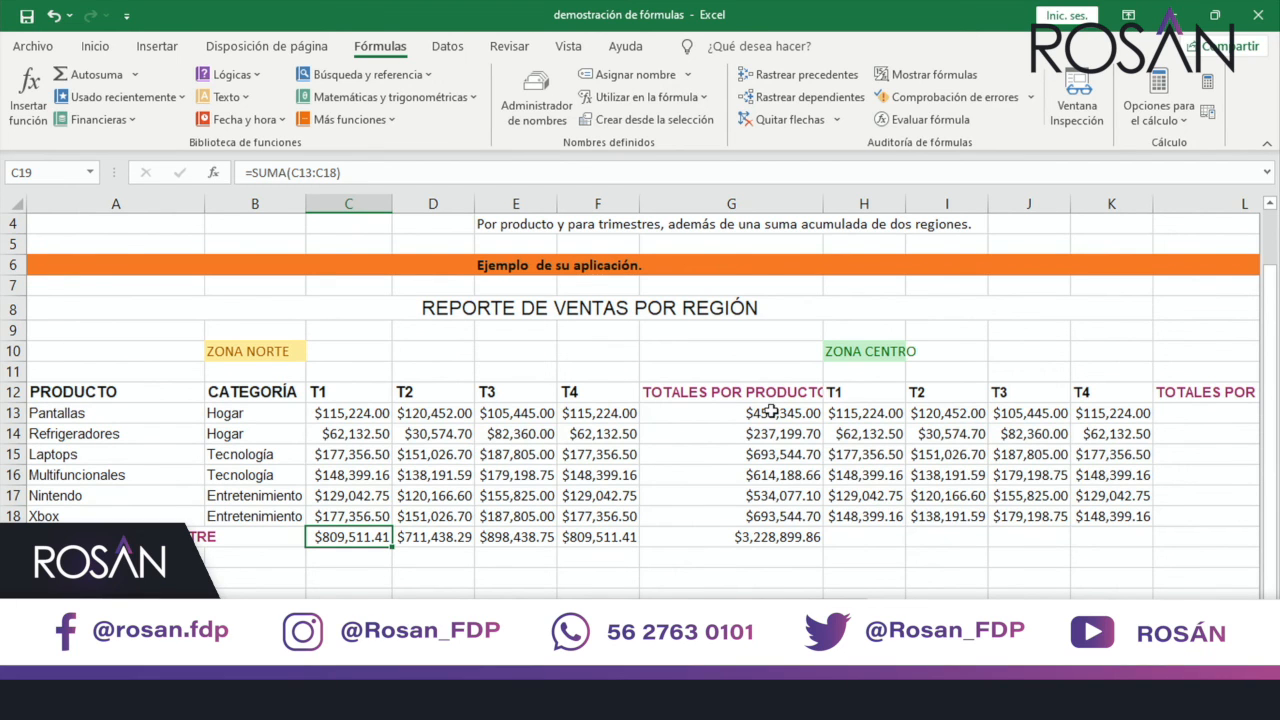
Review the north zone block C13:G19 and the Zona Centro section across to the accumulated total column M.
left_click_drag(320, 414, 752, 536)
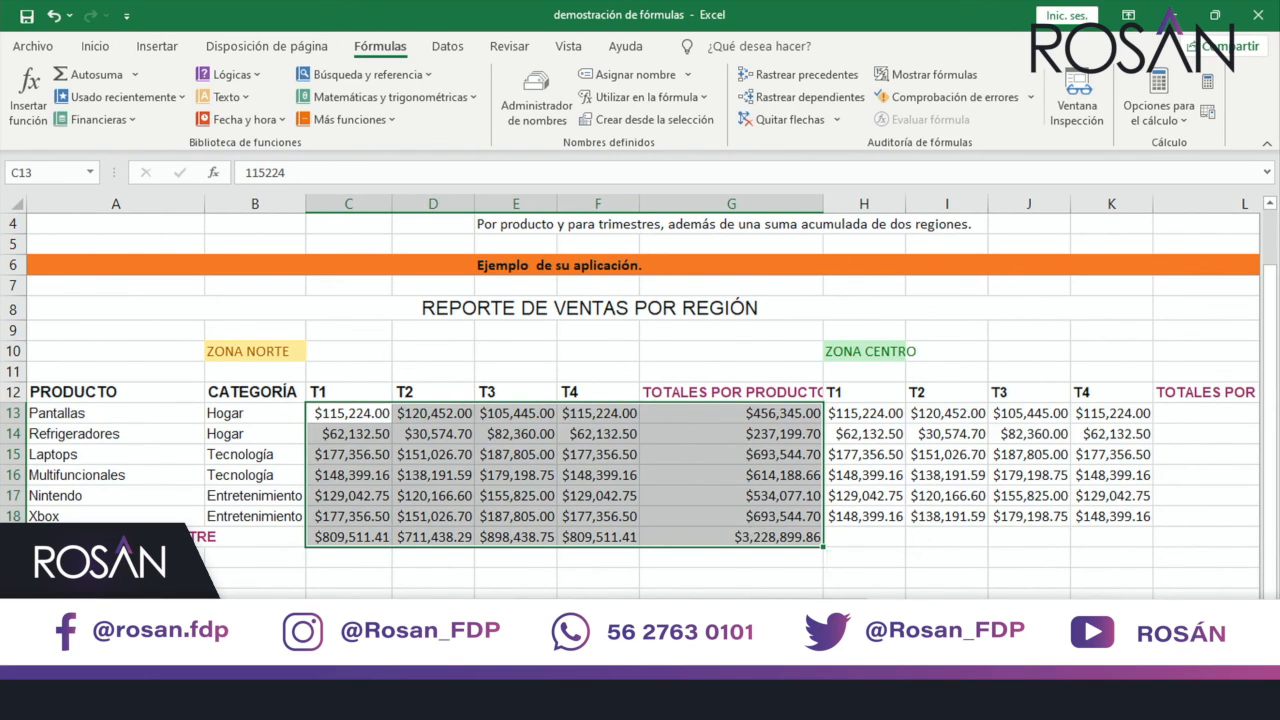
left_click(884, 418)
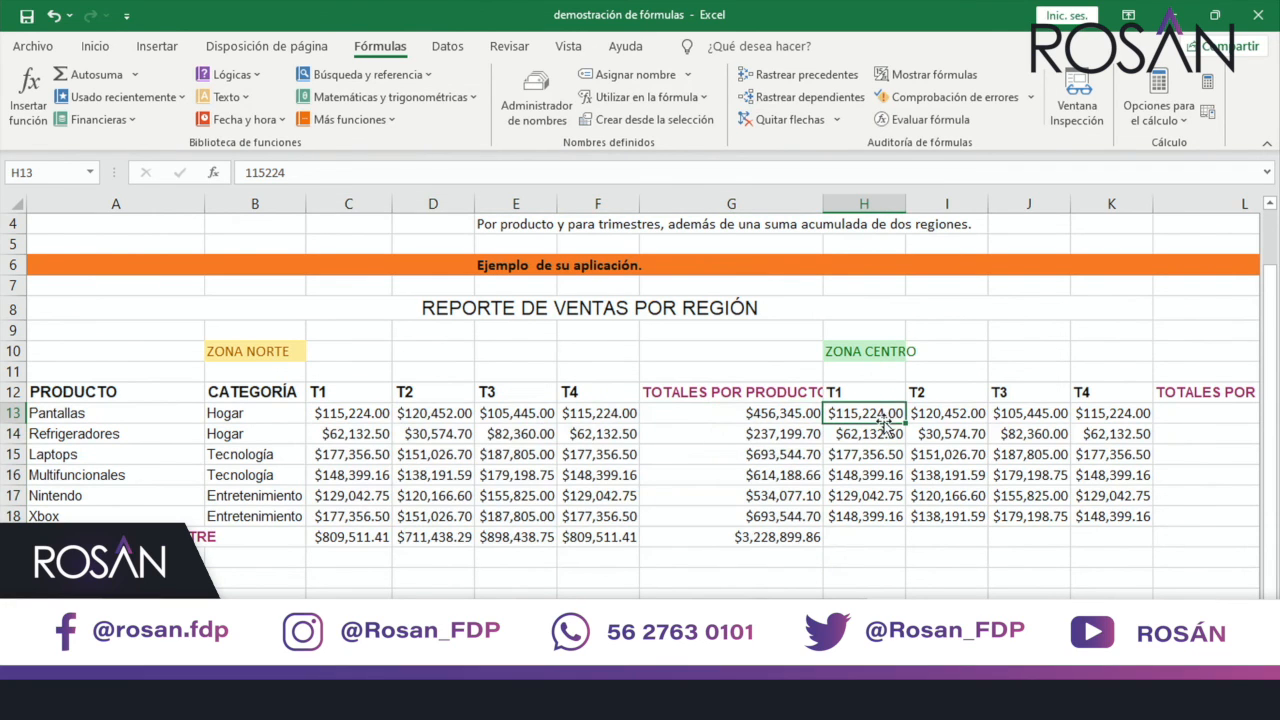
left_click(876, 349)
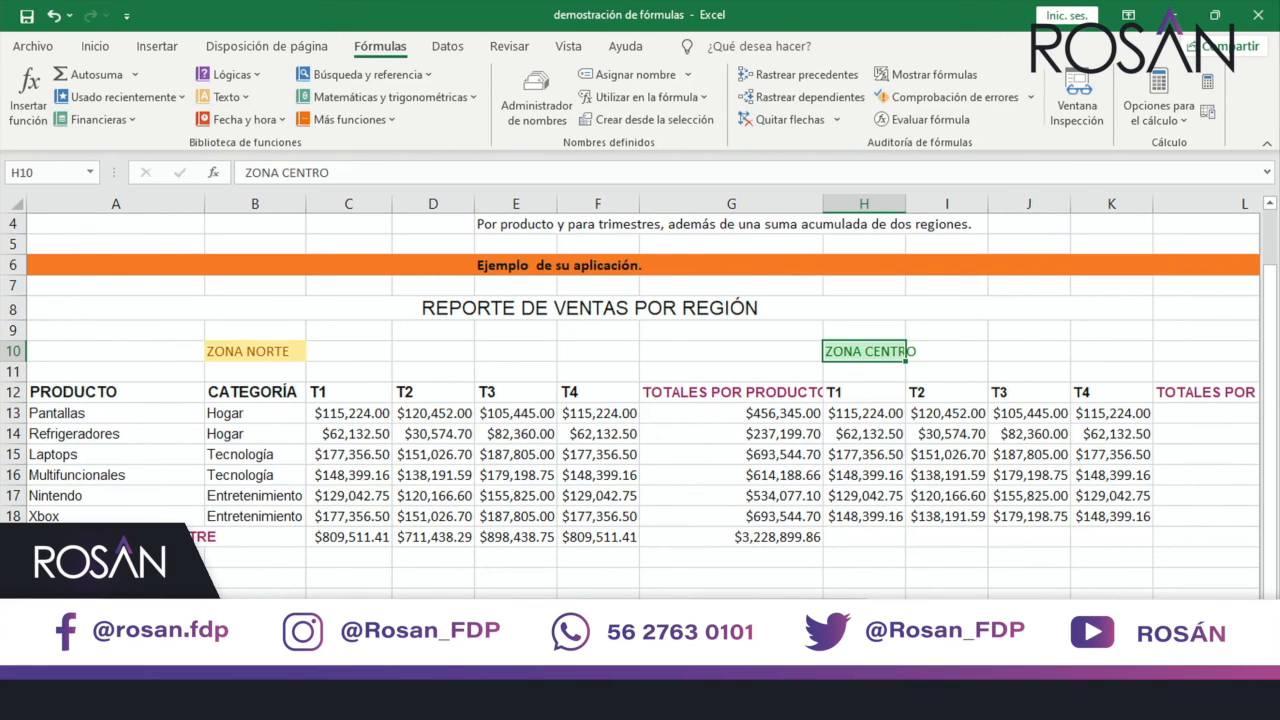
key("Right")
key("Right")
key("Right")
key("Right")
key("Right")
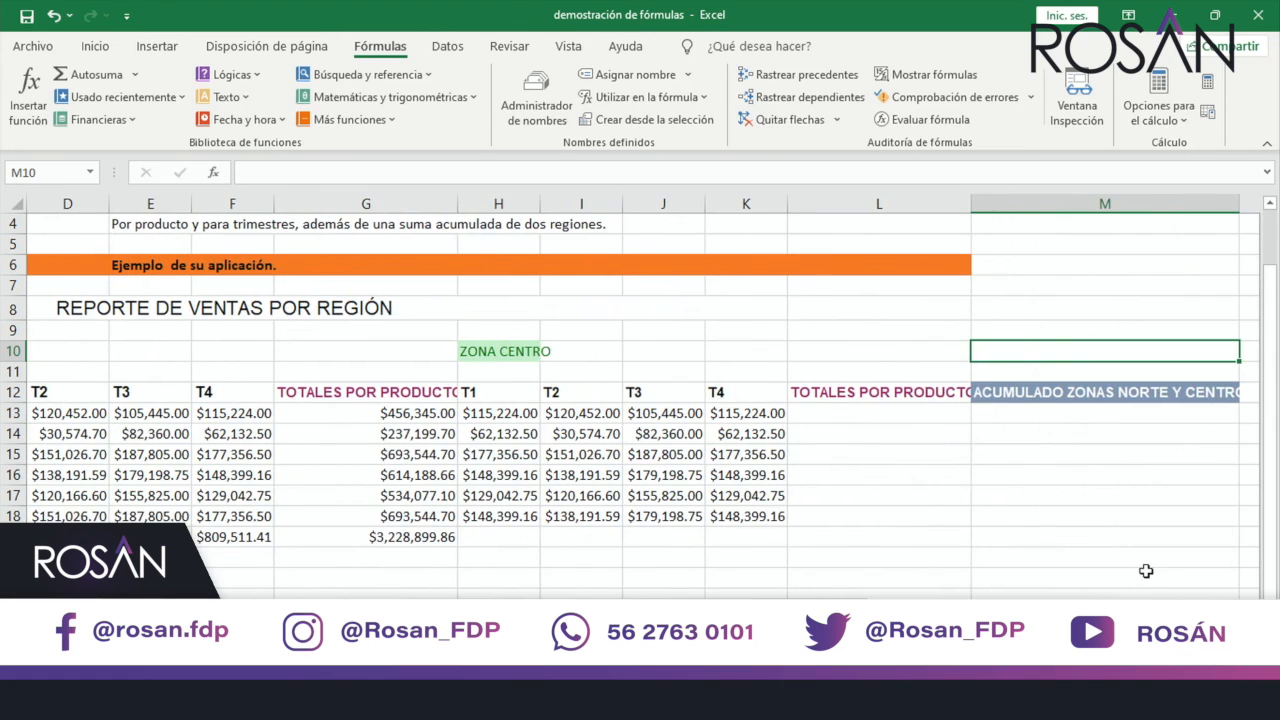
scroll(1146, 571, "down", 1)
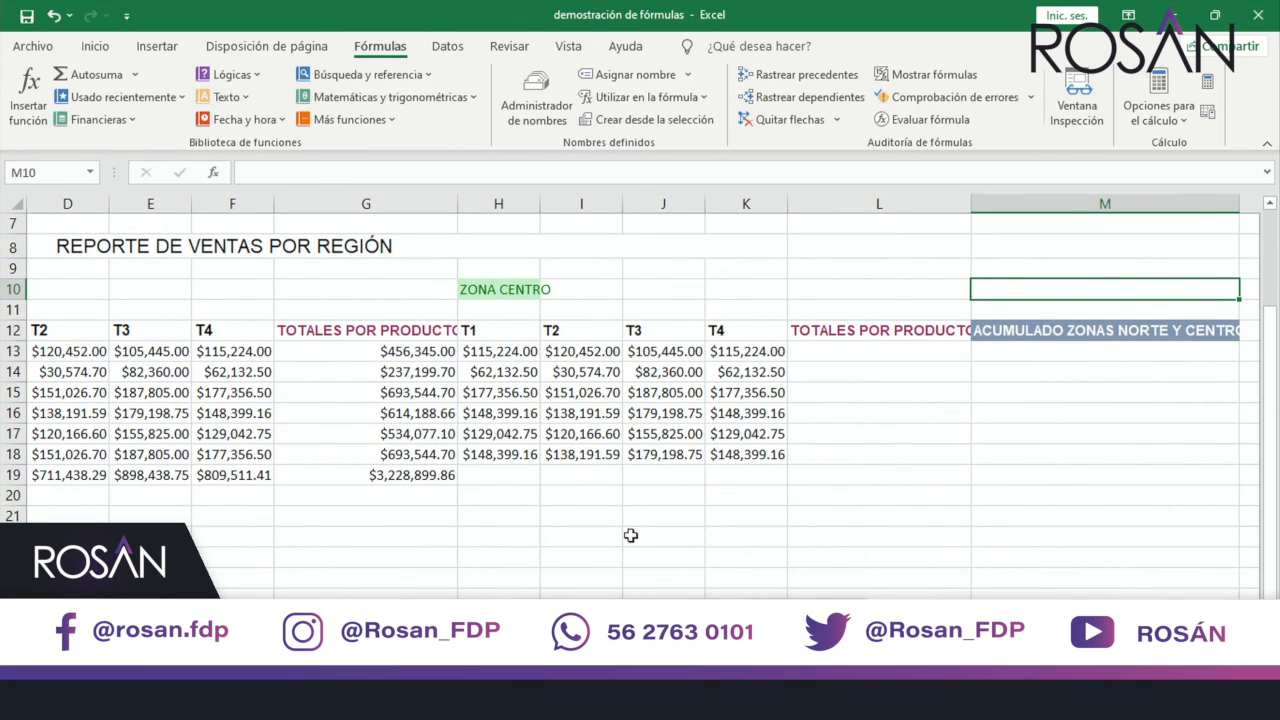
Select H13:L19 and apply AutoSum to calculate all product and quarter totals for the Zona Centro at once.
left_click_drag(517, 477, 728, 472)
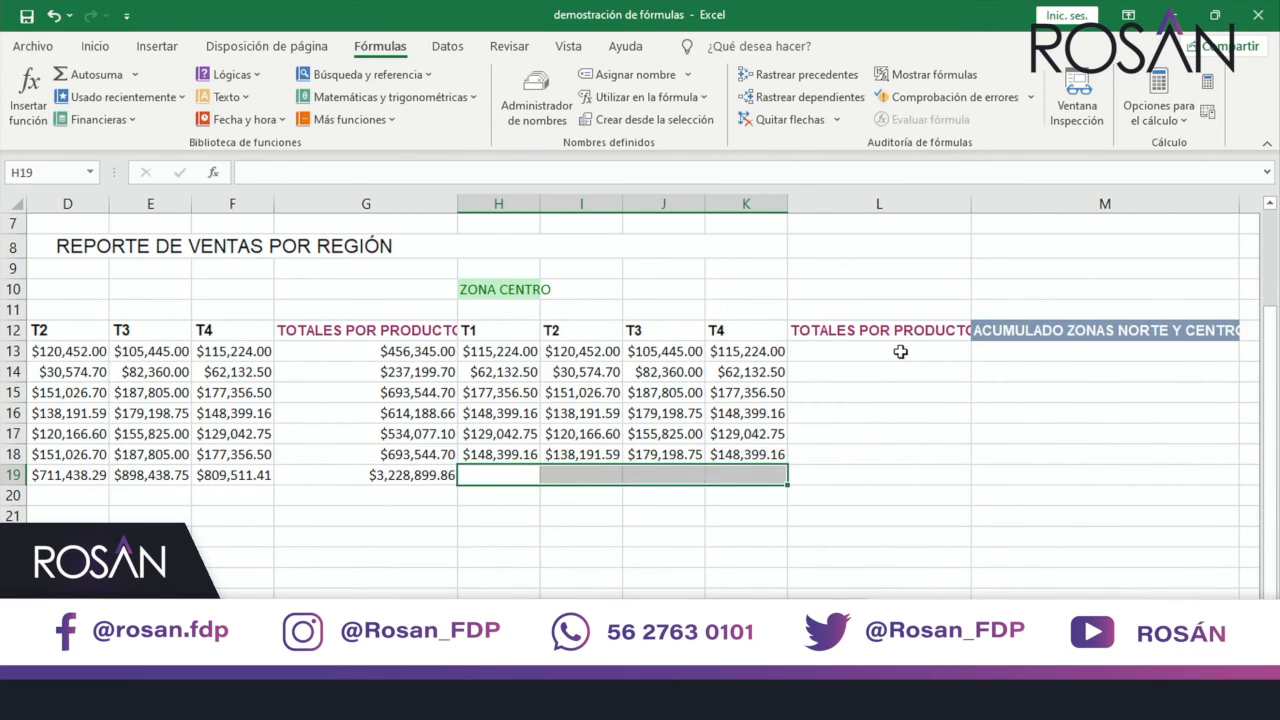
left_click_drag(897, 347, 895, 451)
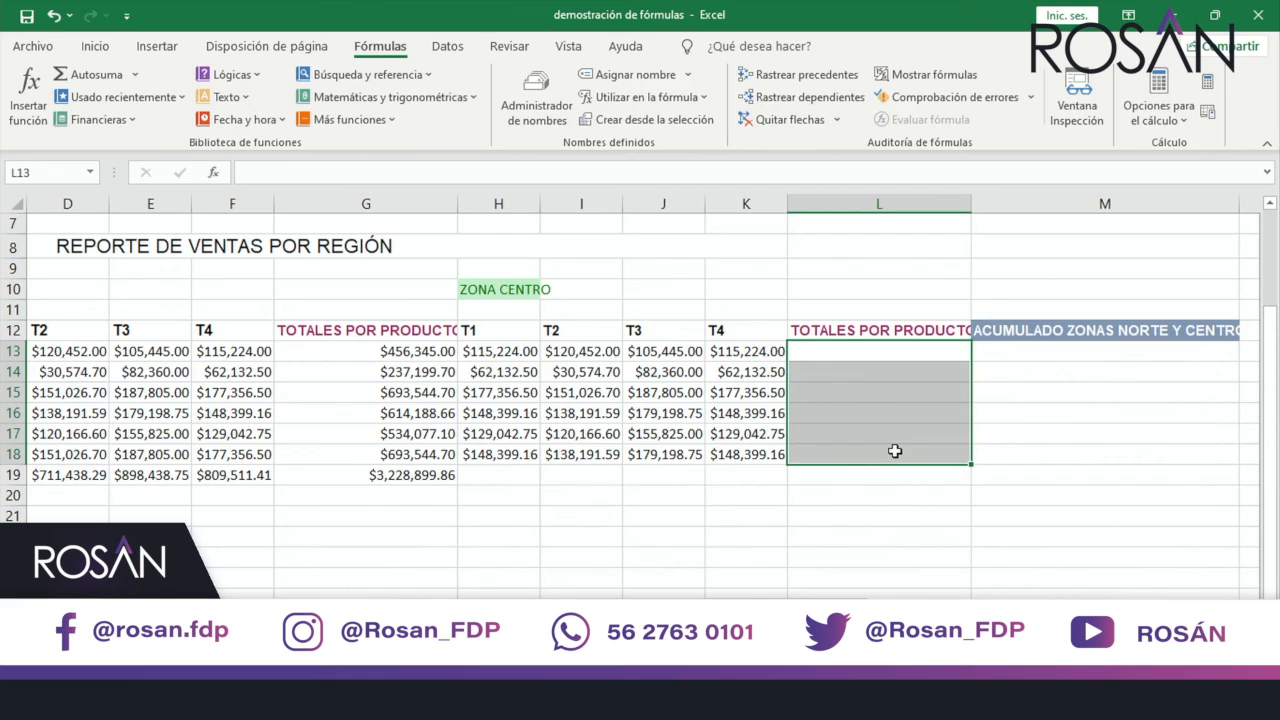
left_click_drag(503, 353, 830, 473)
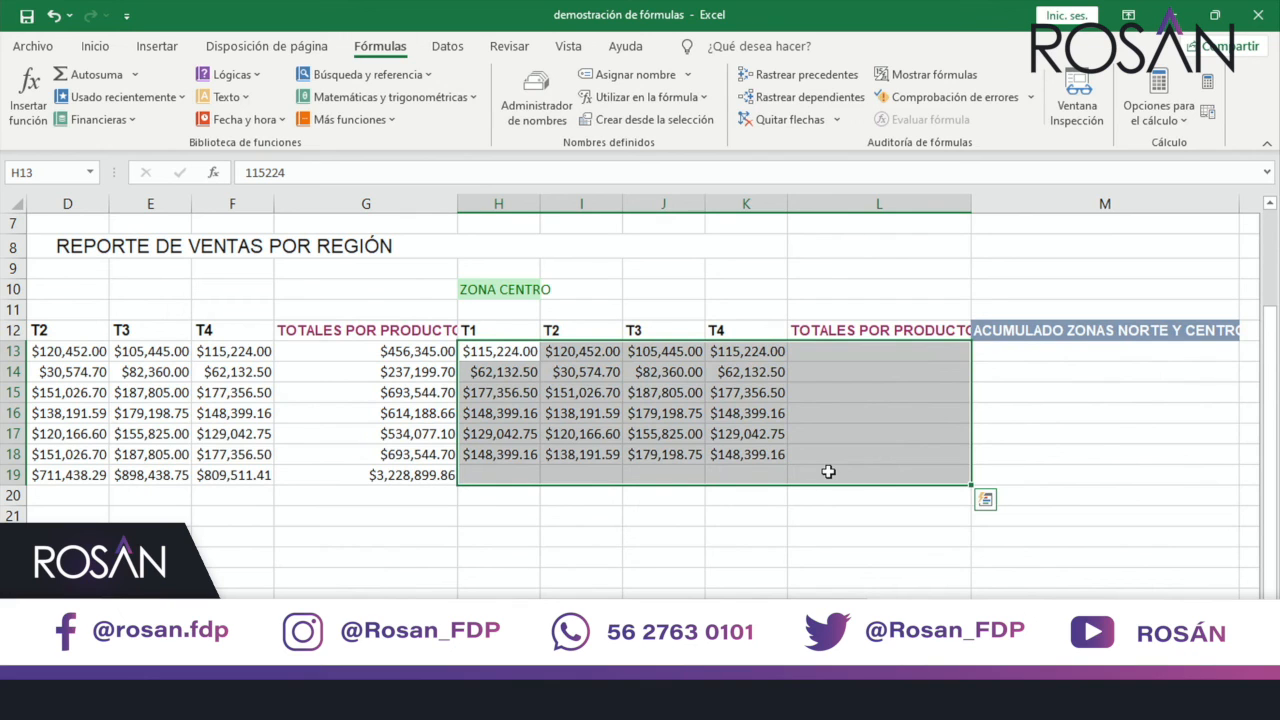
left_click(85, 78)
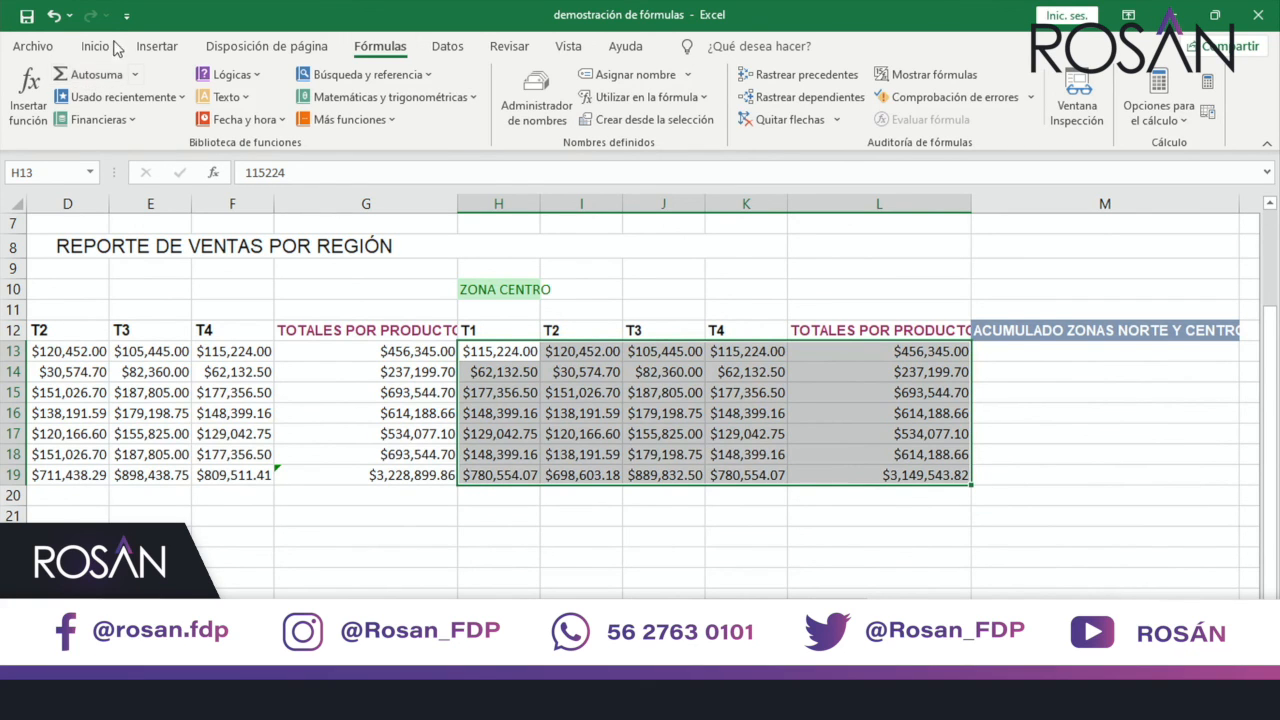
left_click(510, 357)
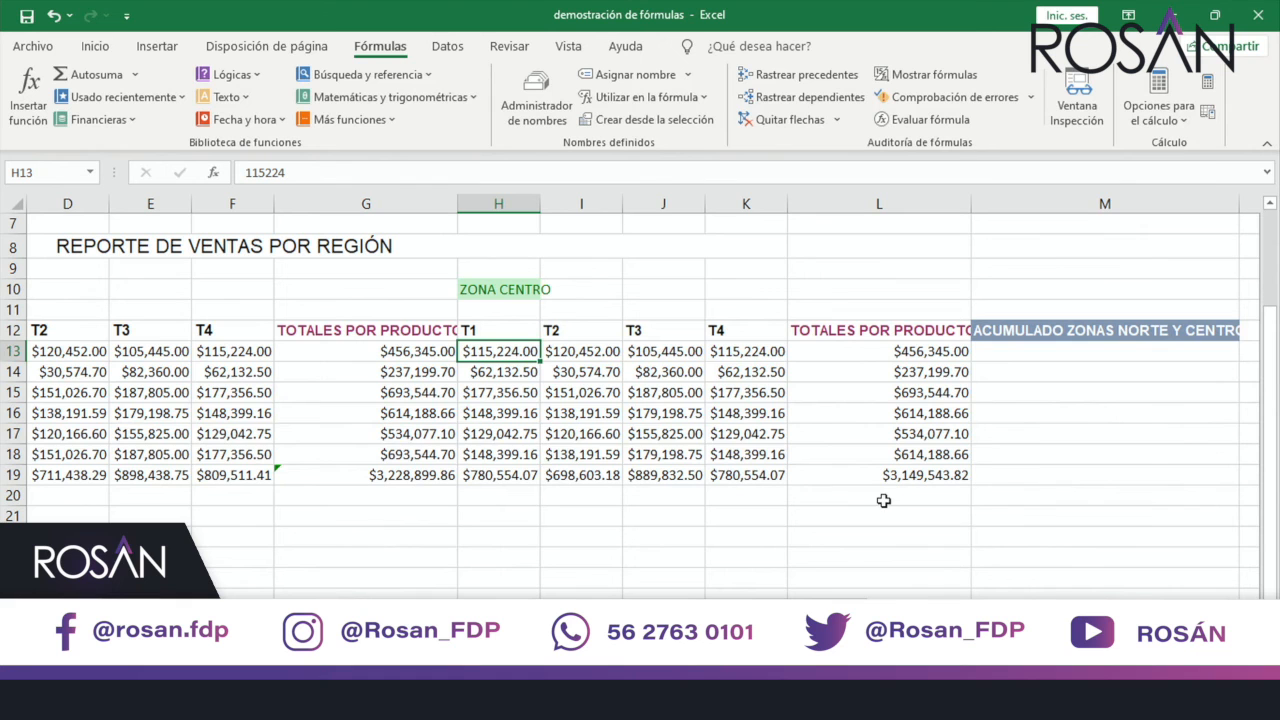
scroll(884, 501, "up", 2)
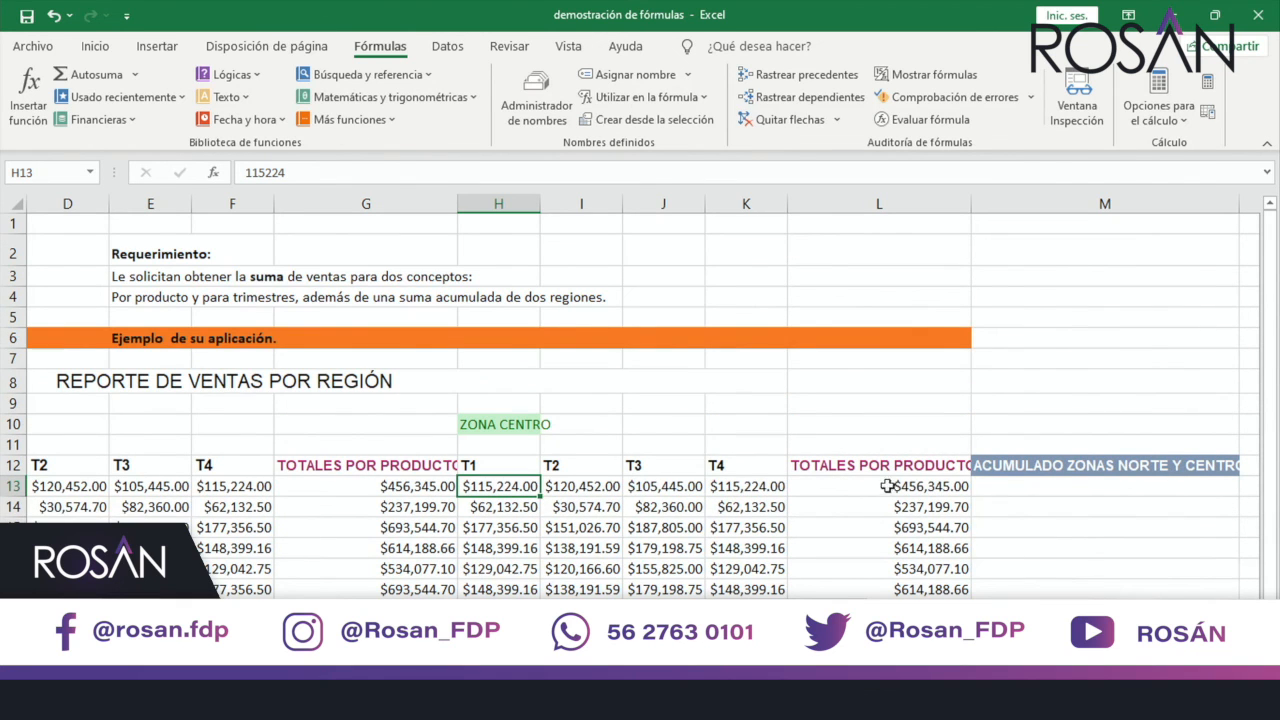